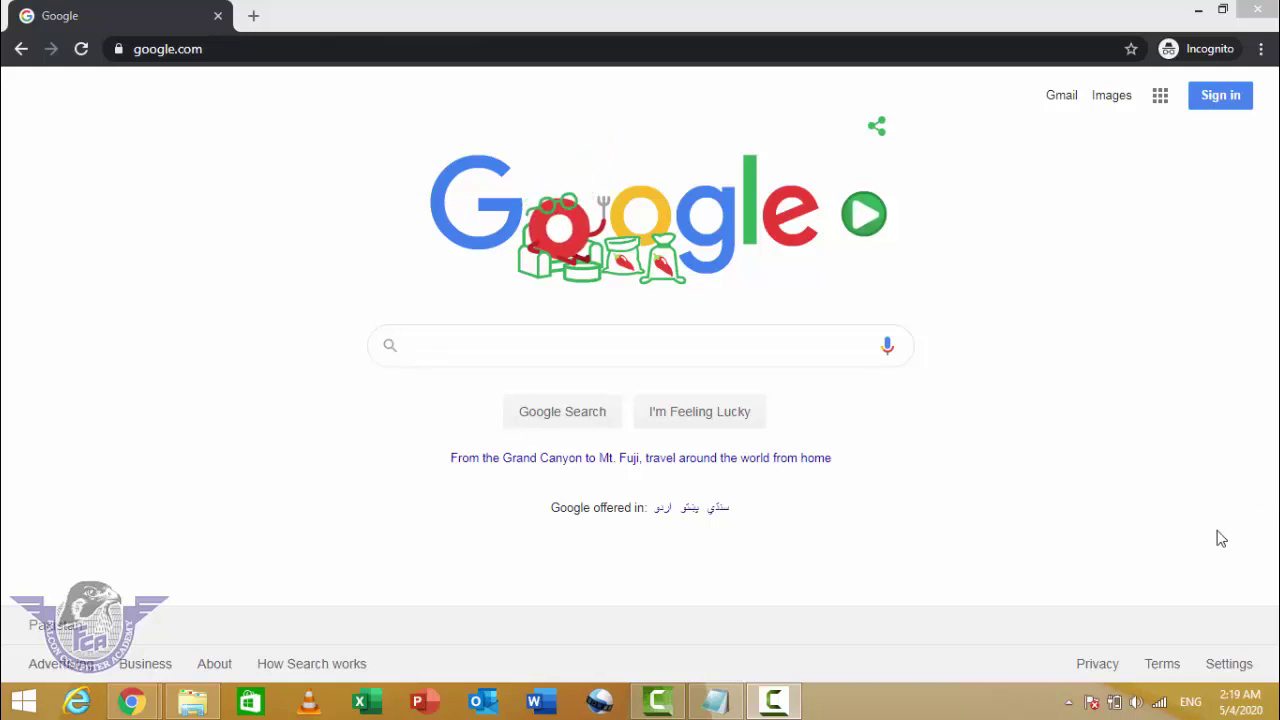
Step: Load the Google Ads site at ads.google.com in Chrome
{"action": "left_click", "coordinate": [224, 50]}
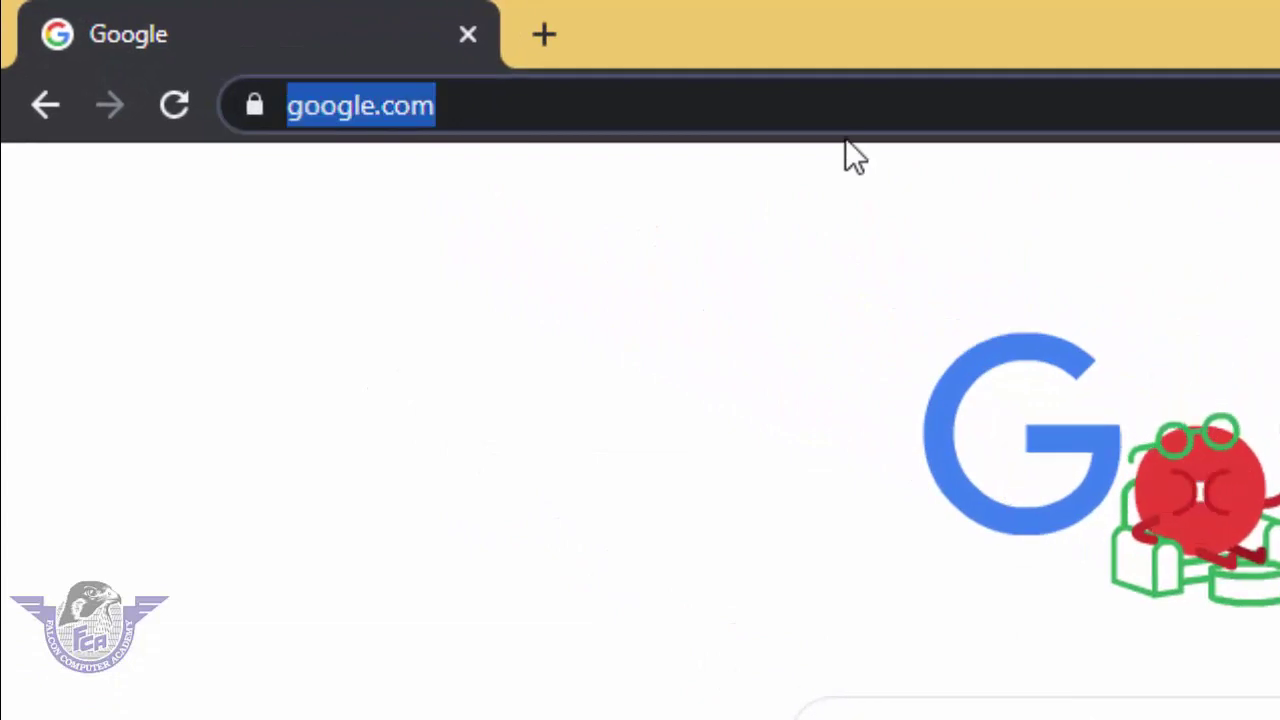
{"action": "type", "text": "a"}
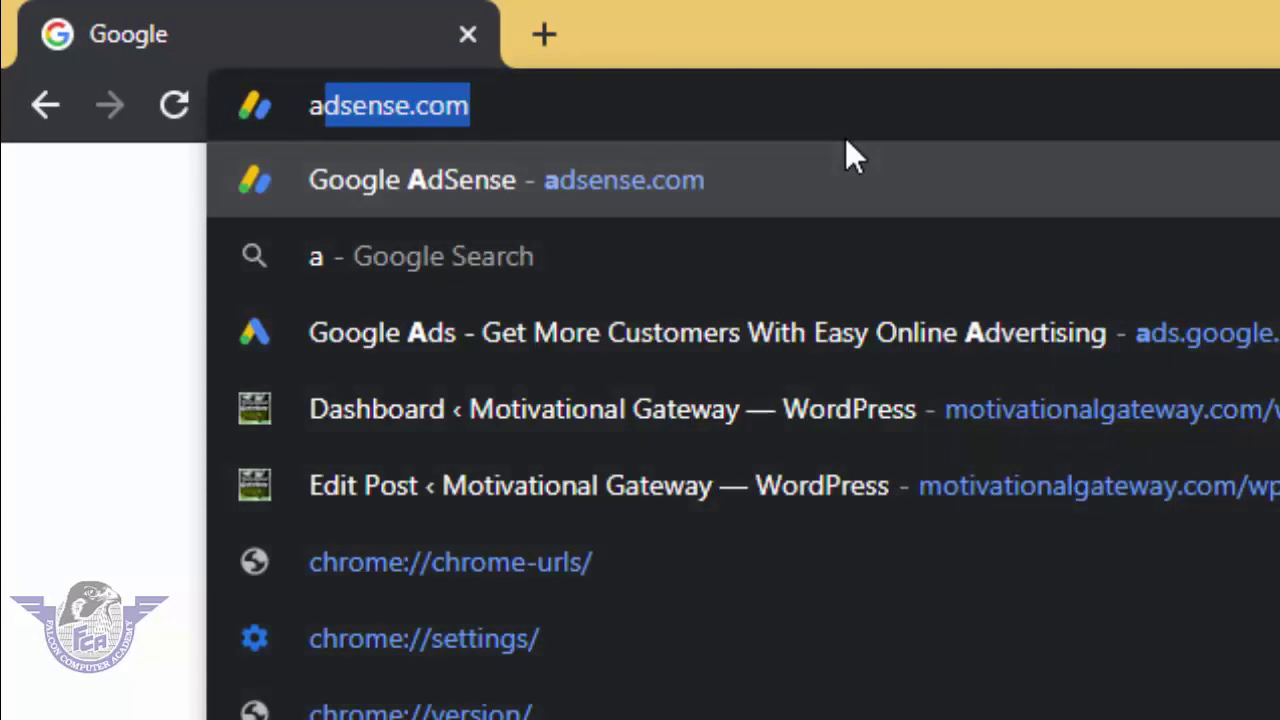
{"action": "type", "text": "ds.google.co"}
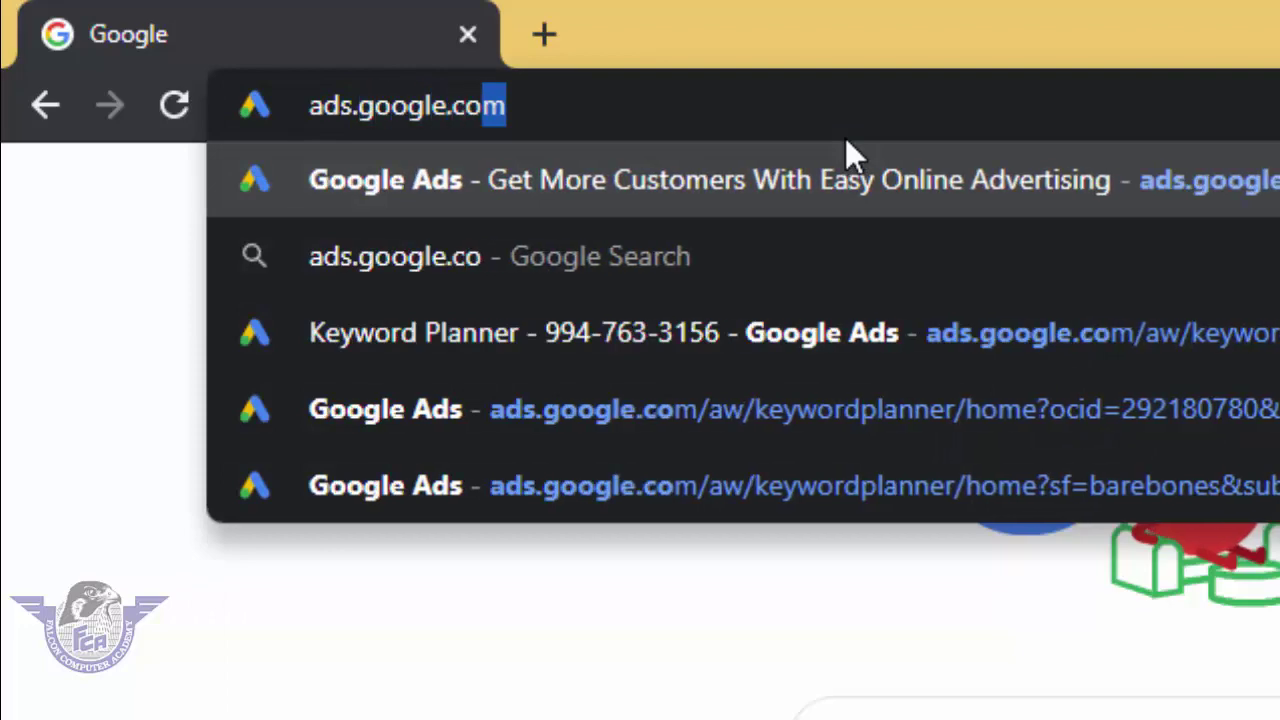
{"action": "key", "text": "Return"}
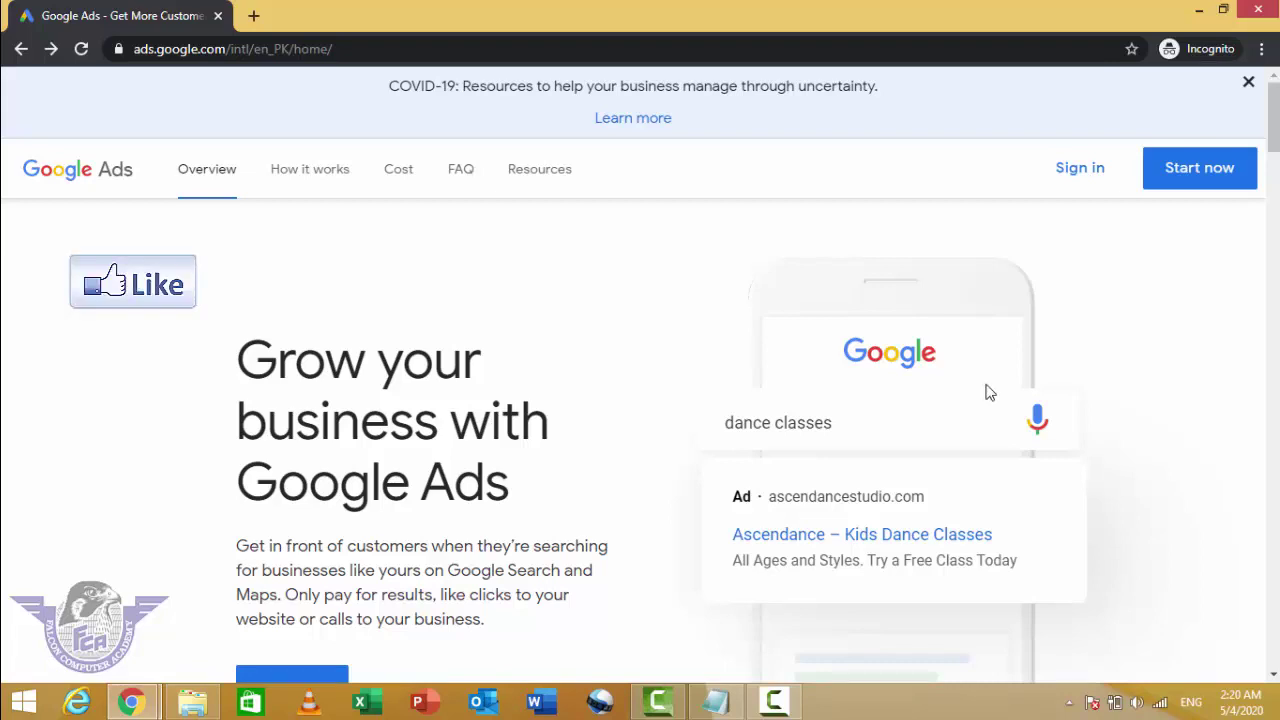
Step: Sign in to Google Ads with the account's email, correcting a typo, and the account password
{"action": "left_click", "coordinate": [1083, 178]}
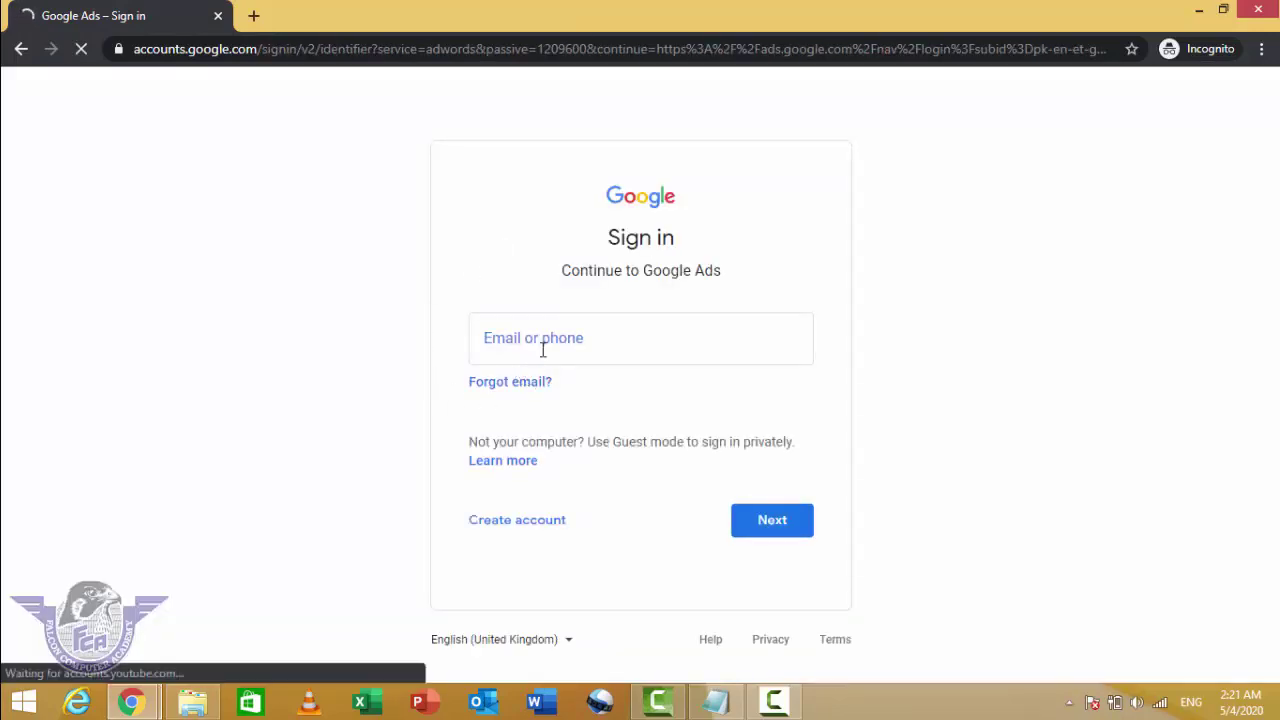
{"action": "left_click", "coordinate": [544, 345]}
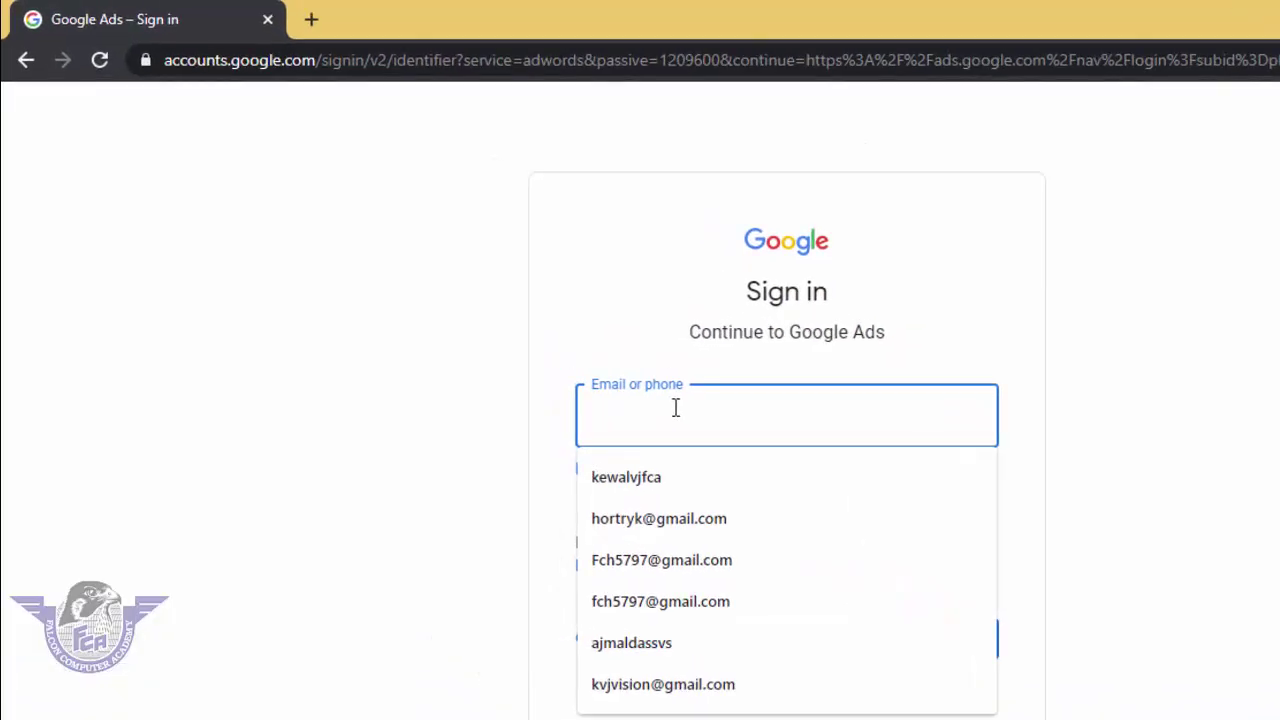
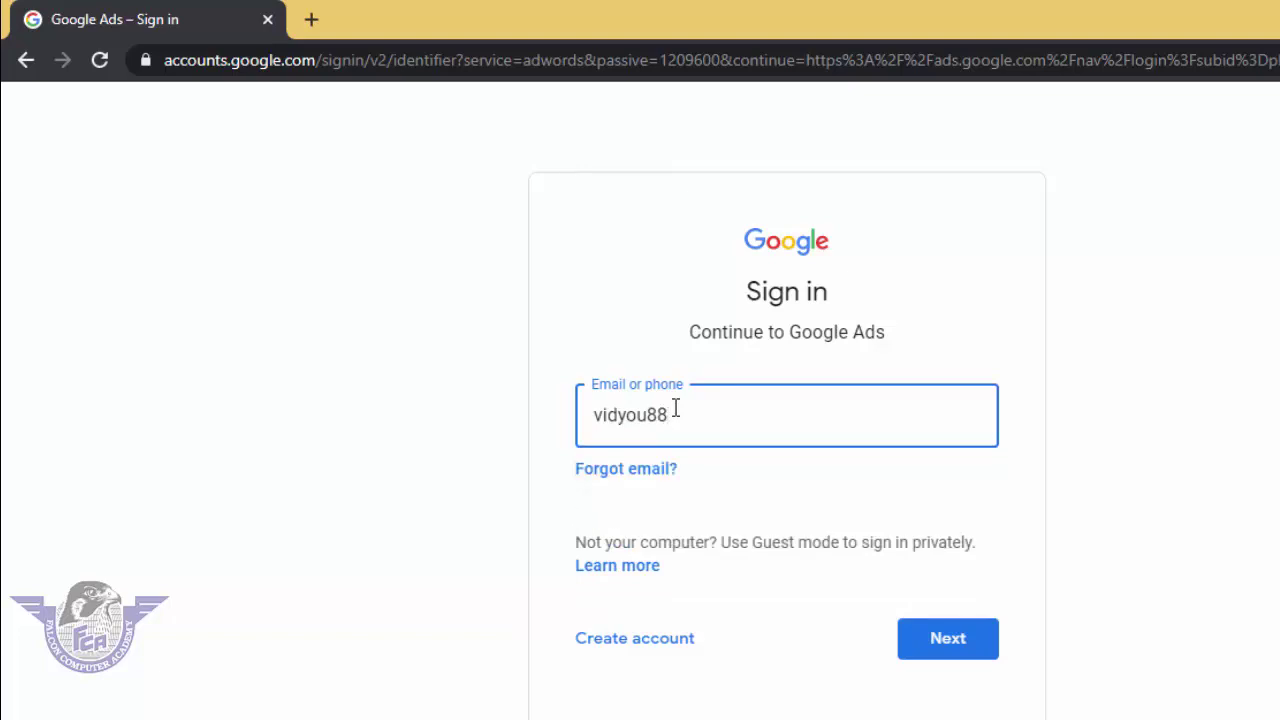
{"action": "left_click", "coordinate": [934, 640]}
{"action": "left_click", "coordinate": [689, 476]}
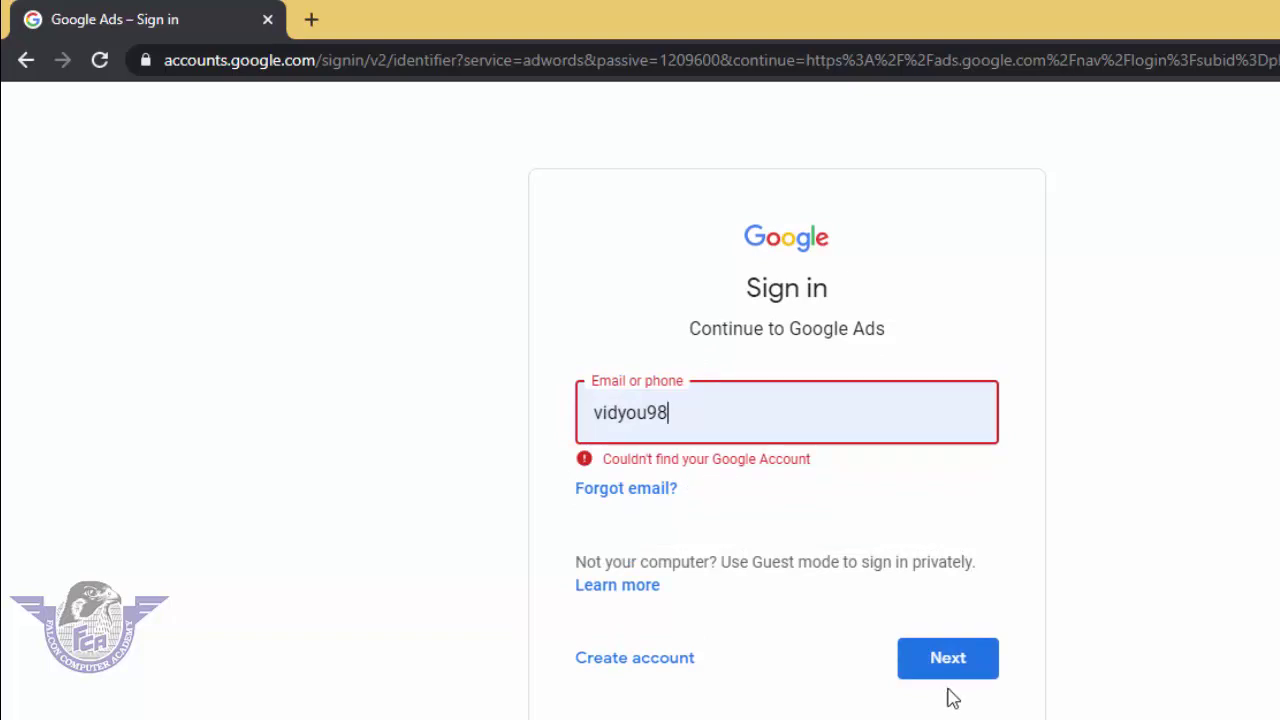
{"action": "left_click", "coordinate": [969, 652]}
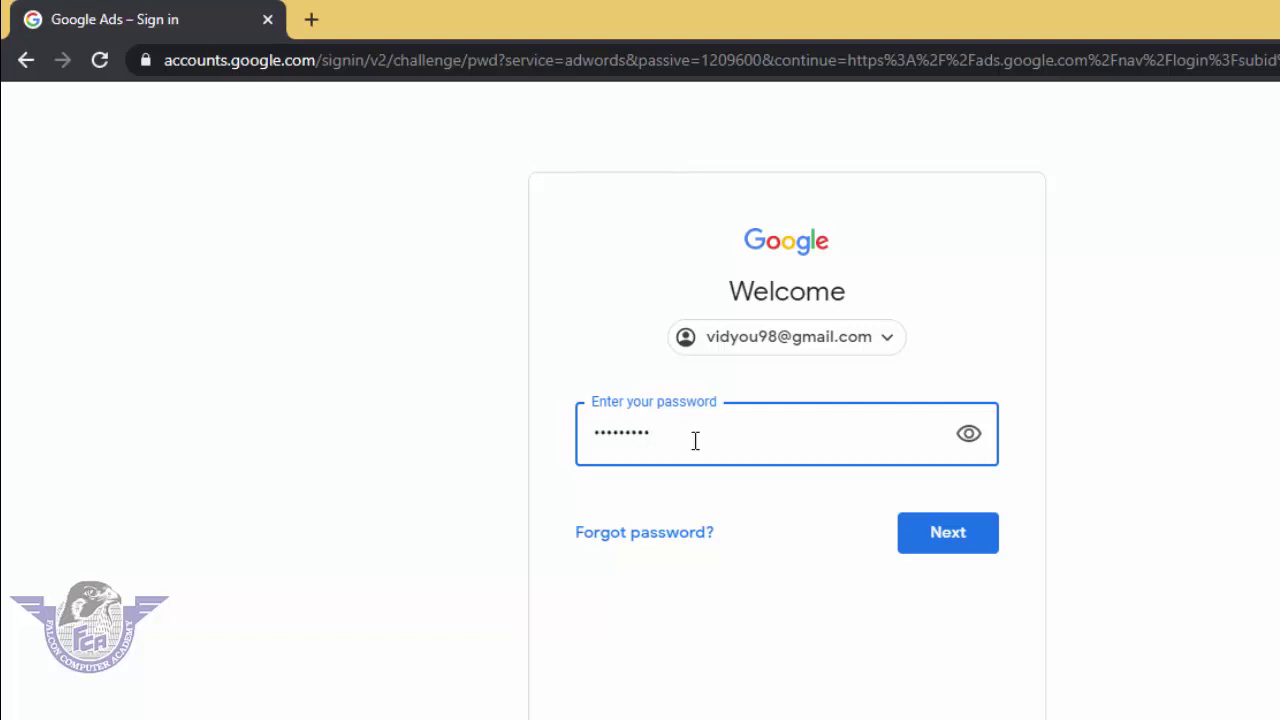
{"action": "left_click", "coordinate": [968, 540]}
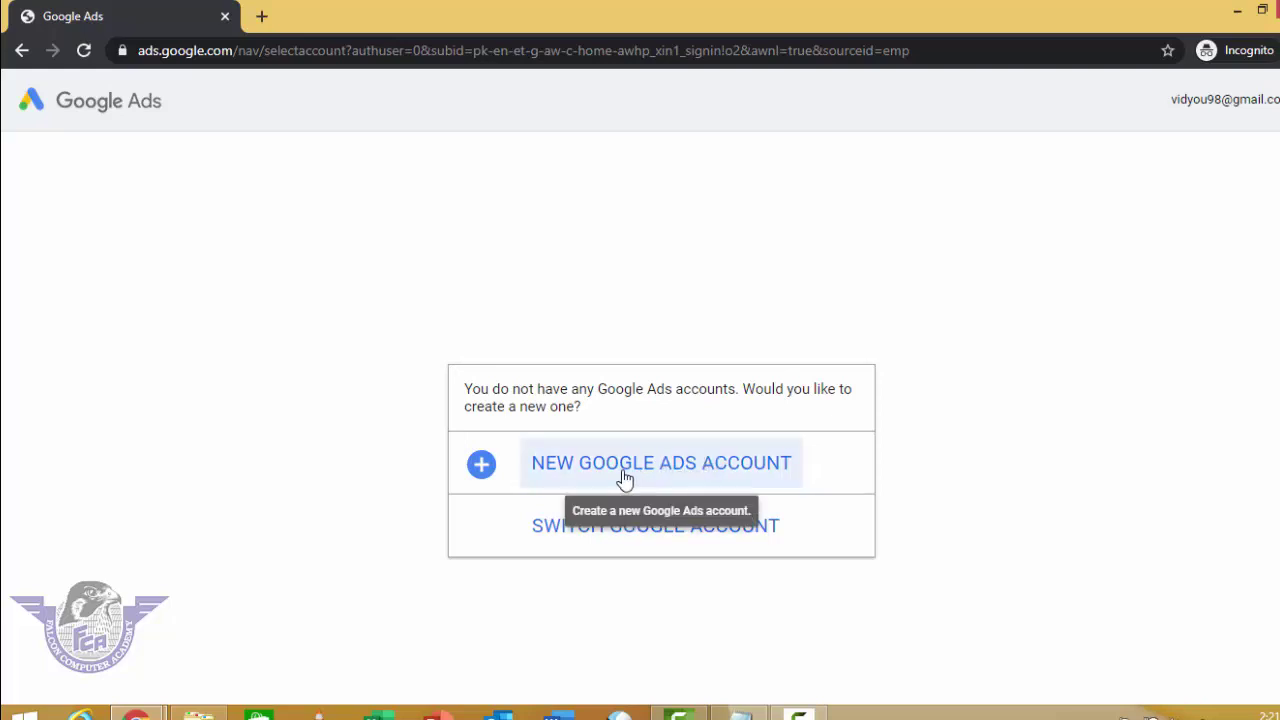
Step: Begin a new Google Ads account and switch its setup to Expert Mode
{"action": "left_click", "coordinate": [568, 470]}
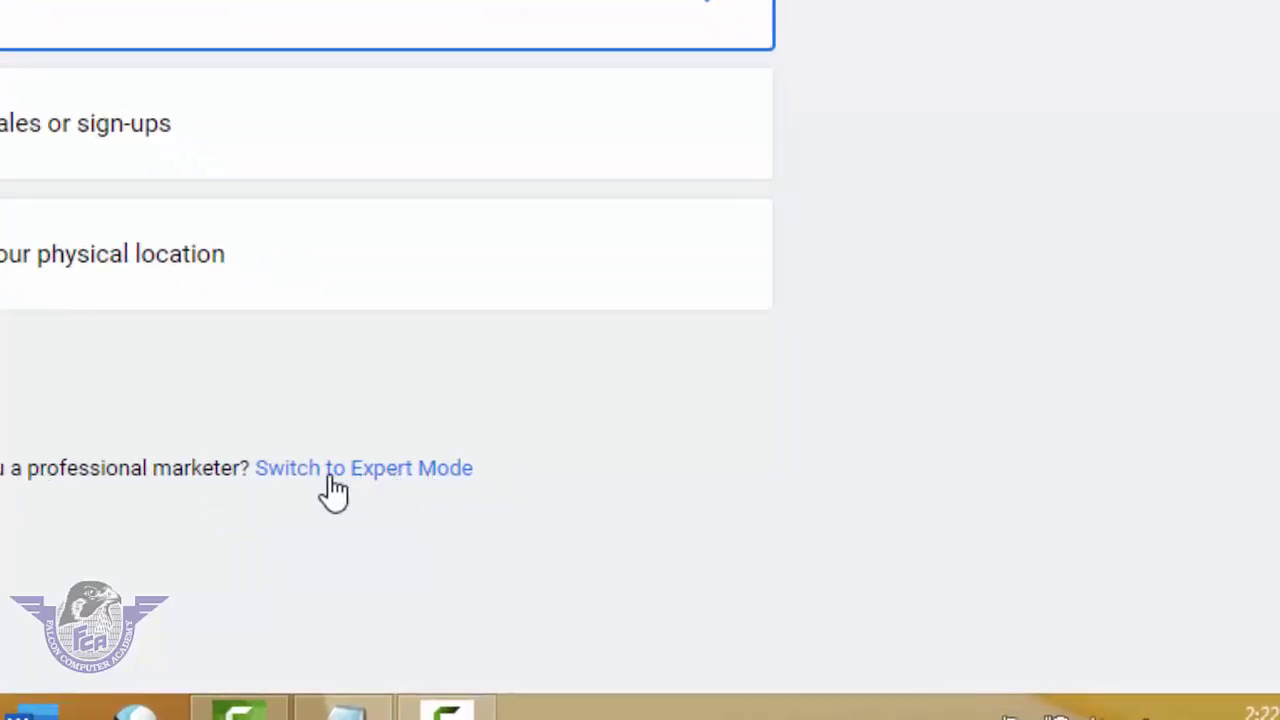
{"action": "left_click", "coordinate": [370, 478]}
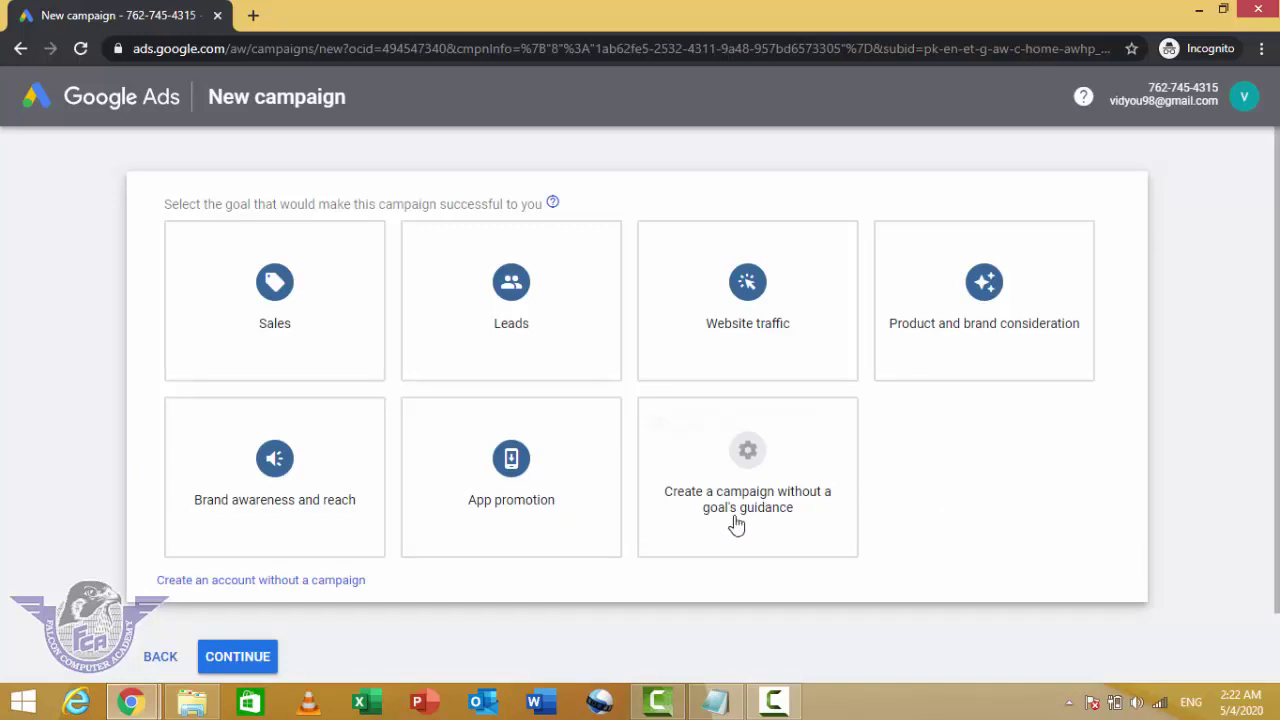
Step: Create the account without a campaign, confirming Pakistan, Pakistan Time and PKR
{"action": "scroll", "coordinate": [623, 576], "scroll_direction": "down", "scroll_amount": 1}
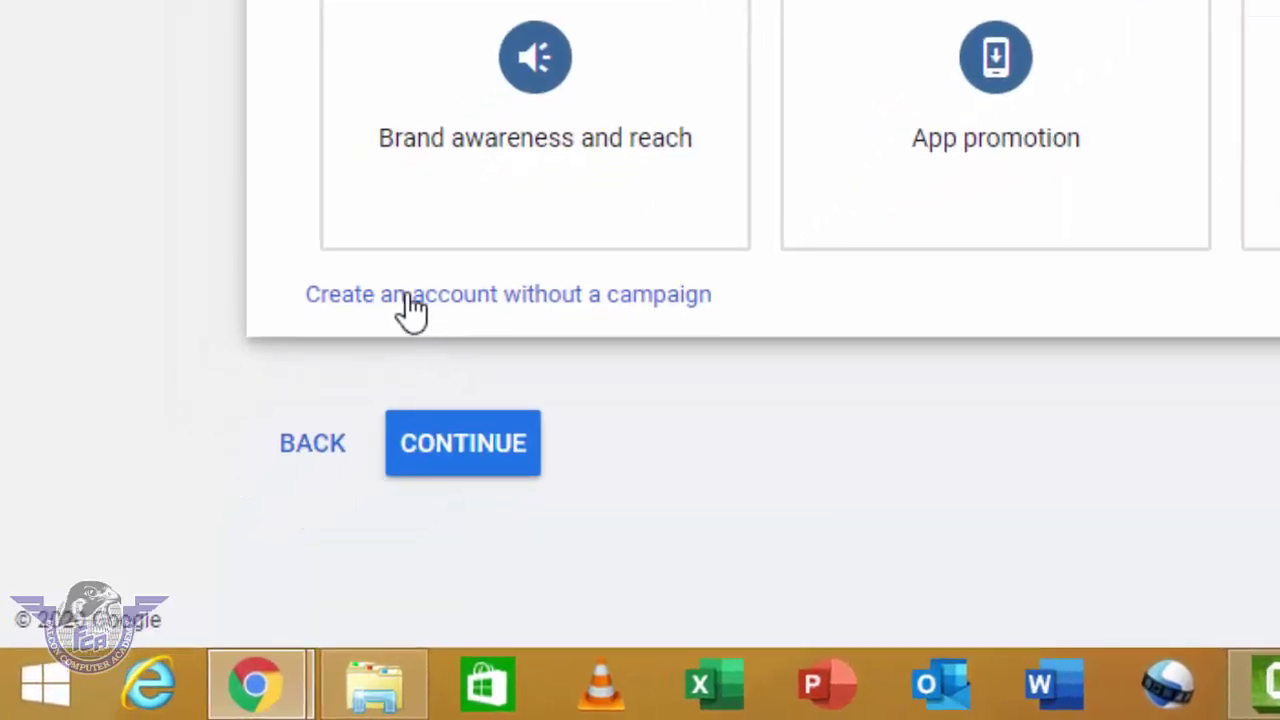
{"action": "left_click", "coordinate": [409, 294]}
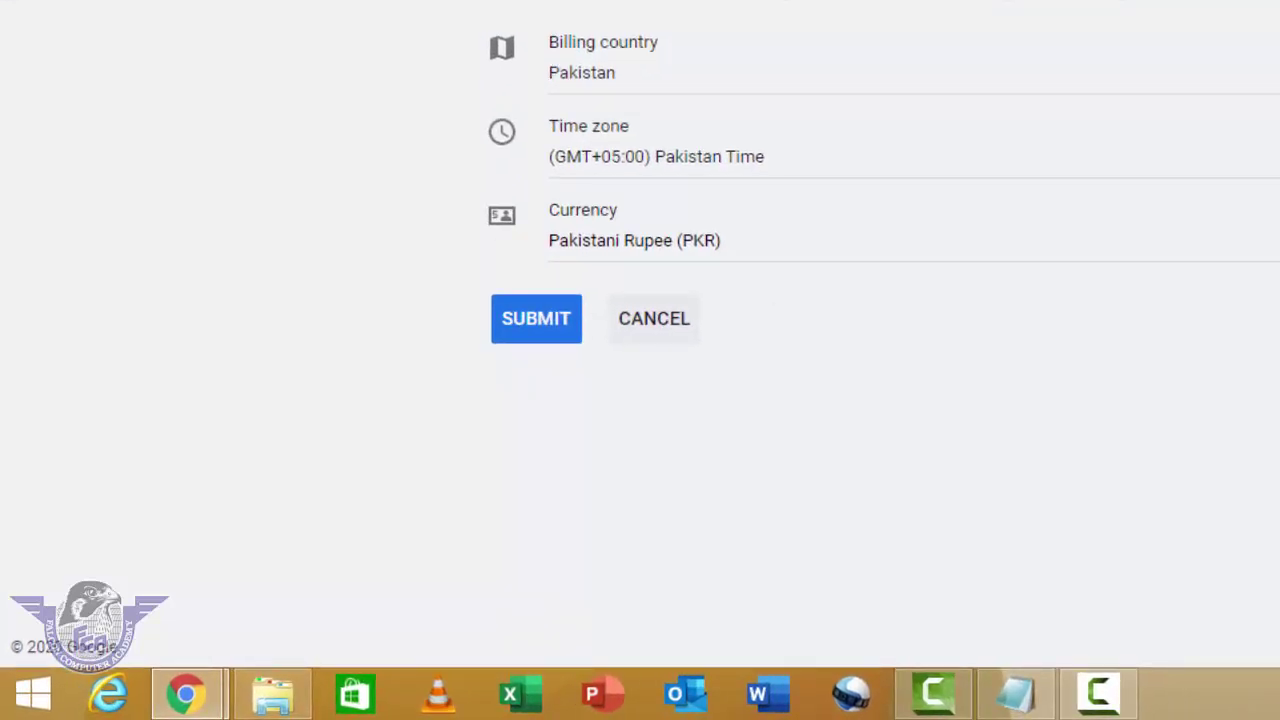
{"action": "left_click", "coordinate": [537, 327]}
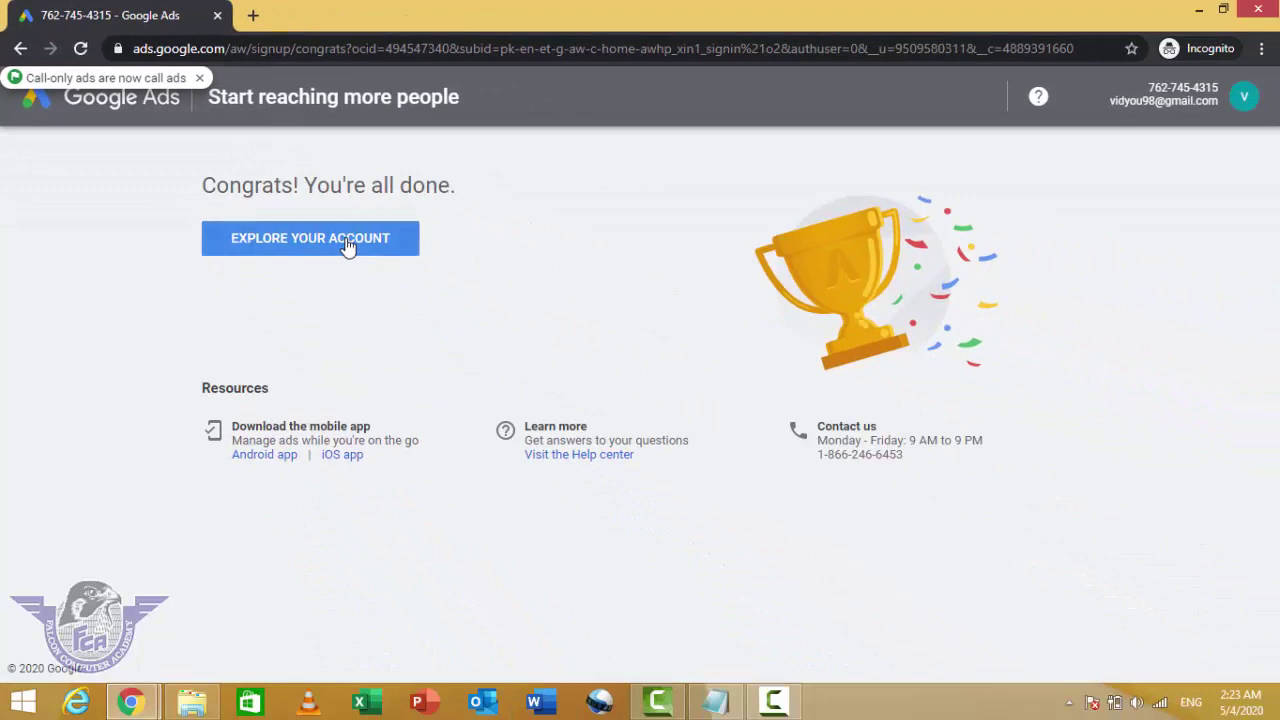
Step: Go to the new account's overview and open Keyword Planner from Tools & Settings
{"action": "left_click", "coordinate": [347, 247]}
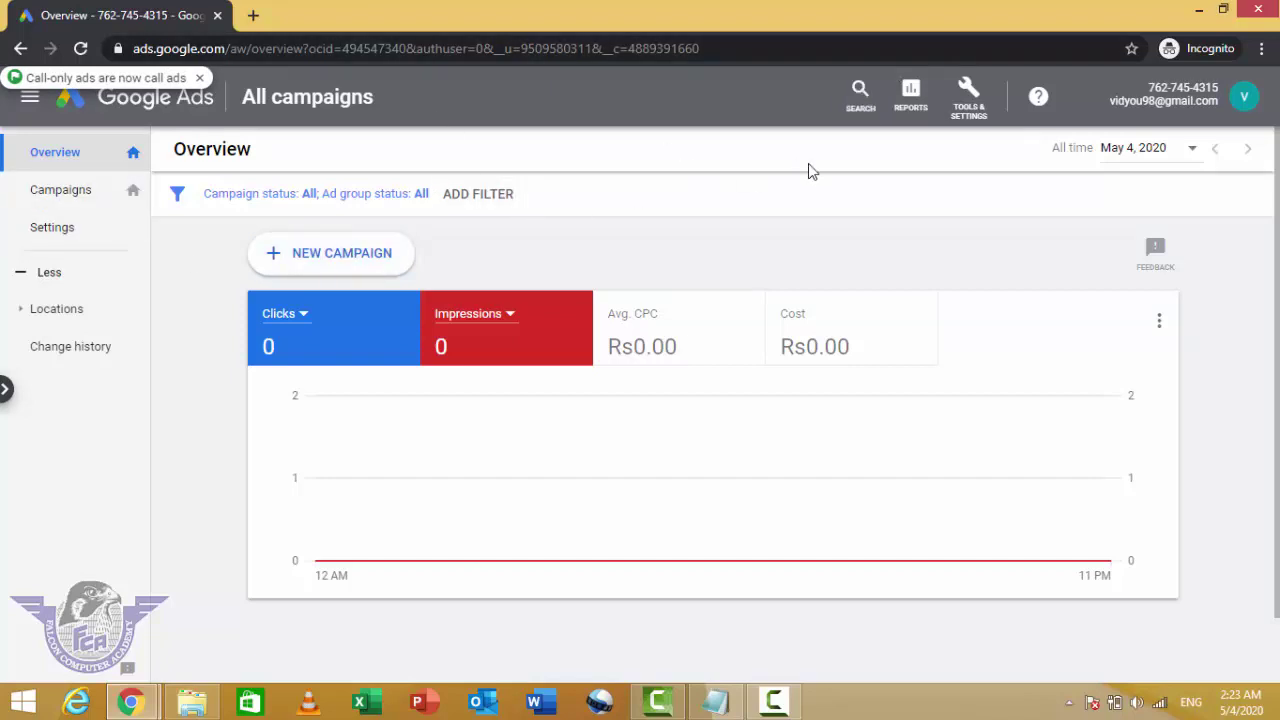
{"action": "left_click", "coordinate": [975, 112]}
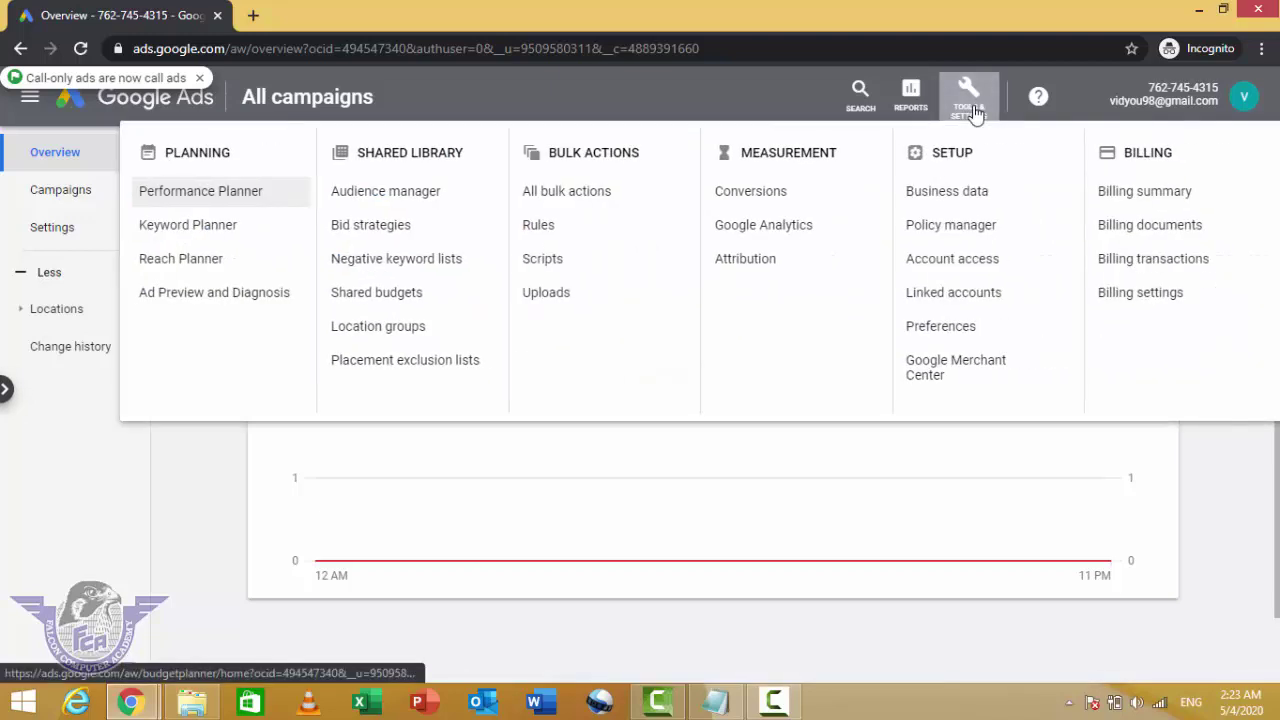
{"action": "left_click", "coordinate": [207, 228]}
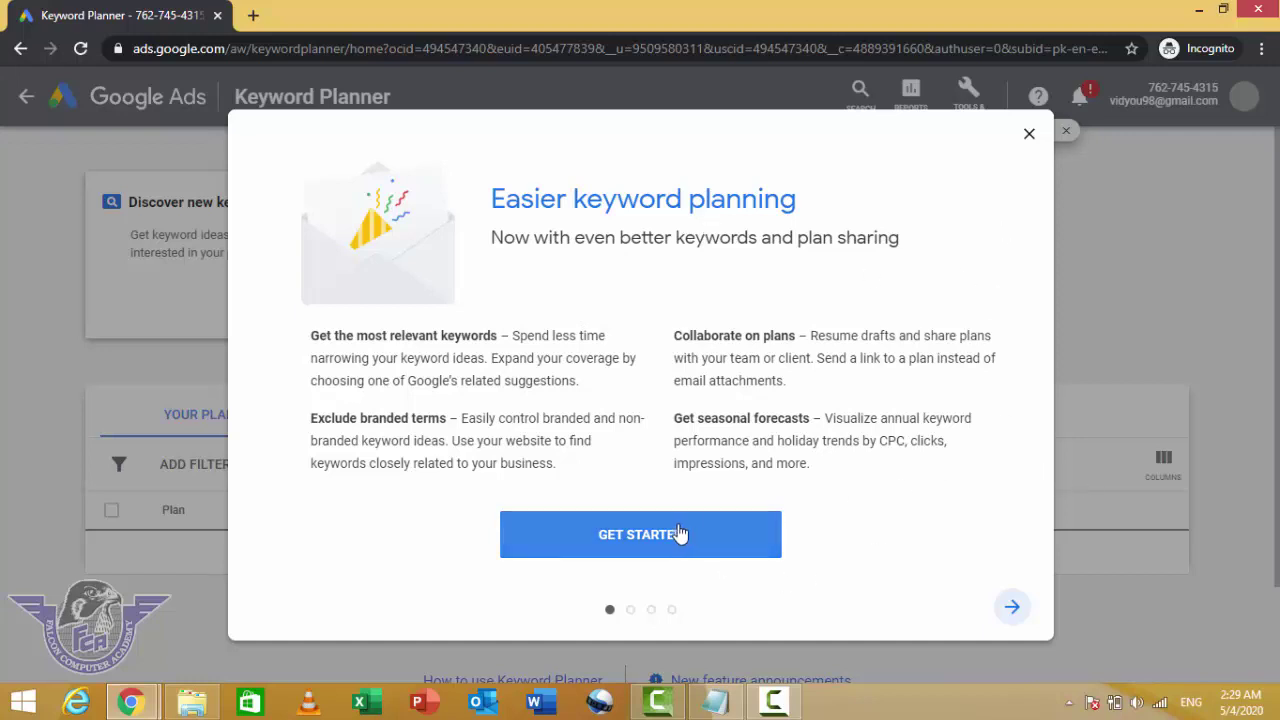
Step: Dismiss the welcome message and enter 'free keyword tool' under Discover new keywords
{"action": "left_click", "coordinate": [1029, 133]}
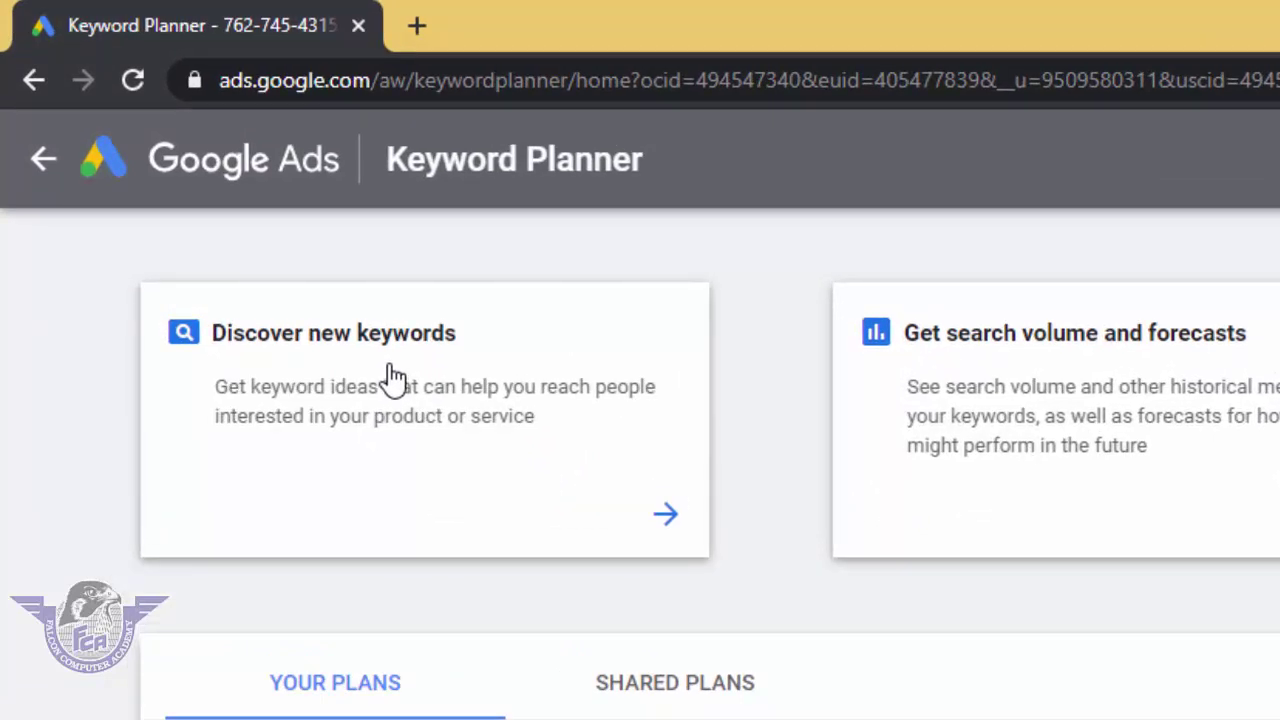
{"action": "left_click", "coordinate": [389, 366]}
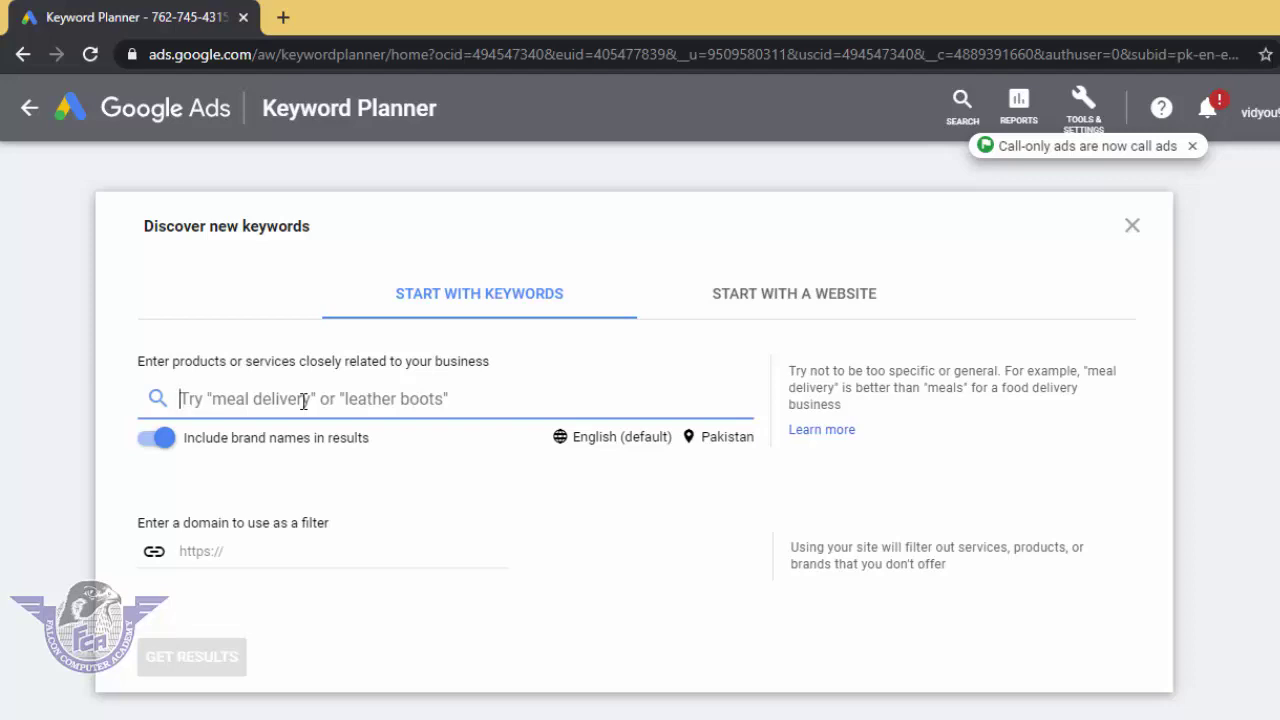
{"action": "type", "text": "k"}
{"action": "key", "text": "BackSpace"}
{"action": "type", "text": "f"}
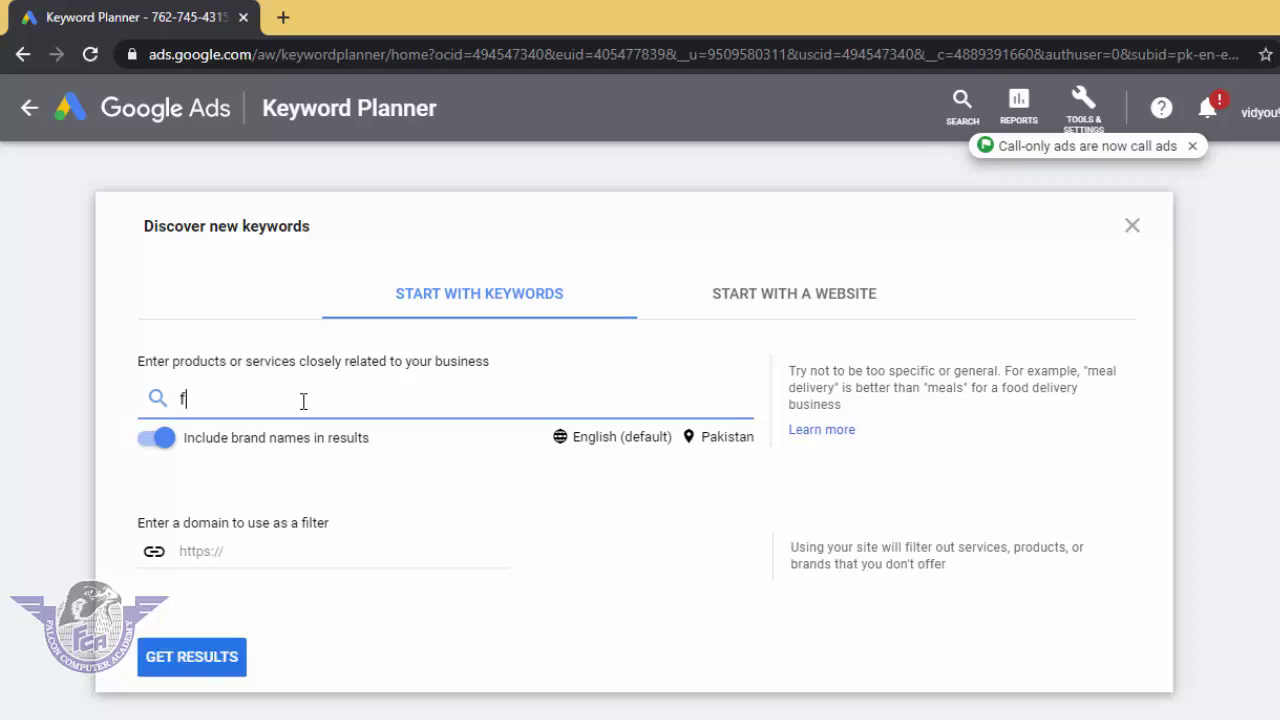
{"action": "type", "text": "ree keywo"}
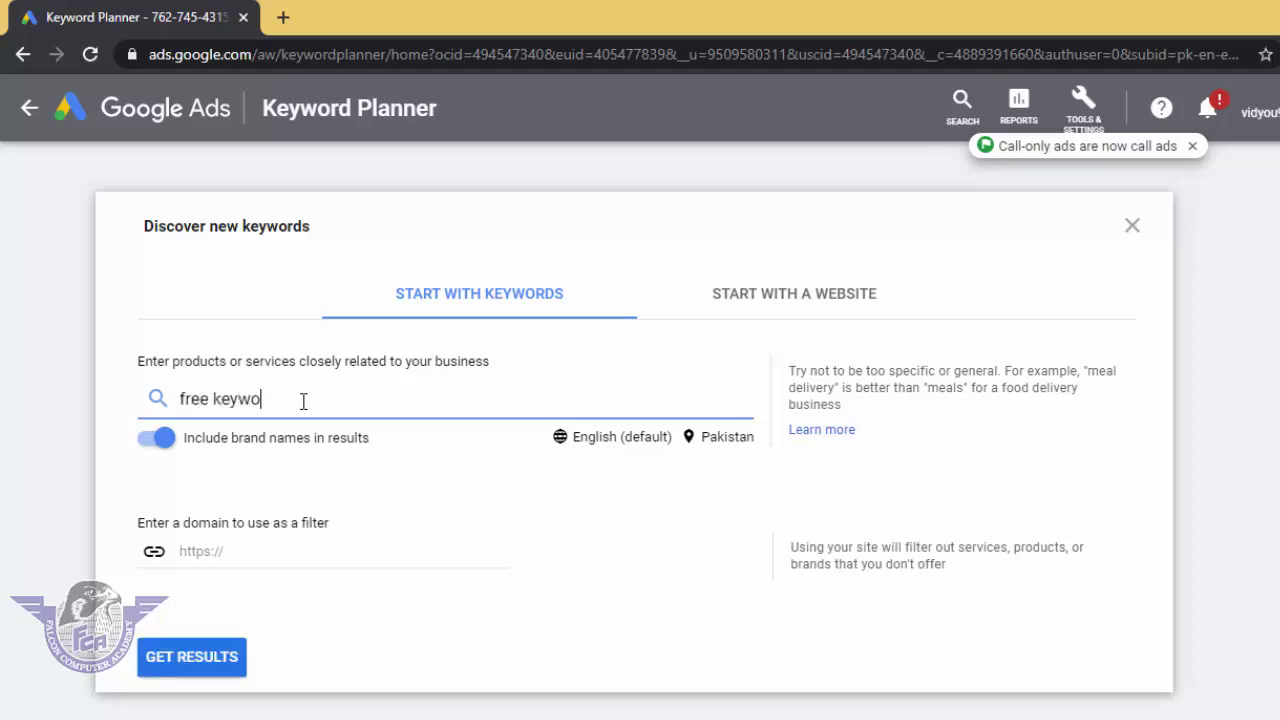
{"action": "type", "text": "rd tool"}
Step: Generate keyword ideas for 'free keyword tool' and scroll through the results
{"action": "left_click", "coordinate": [200, 664]}
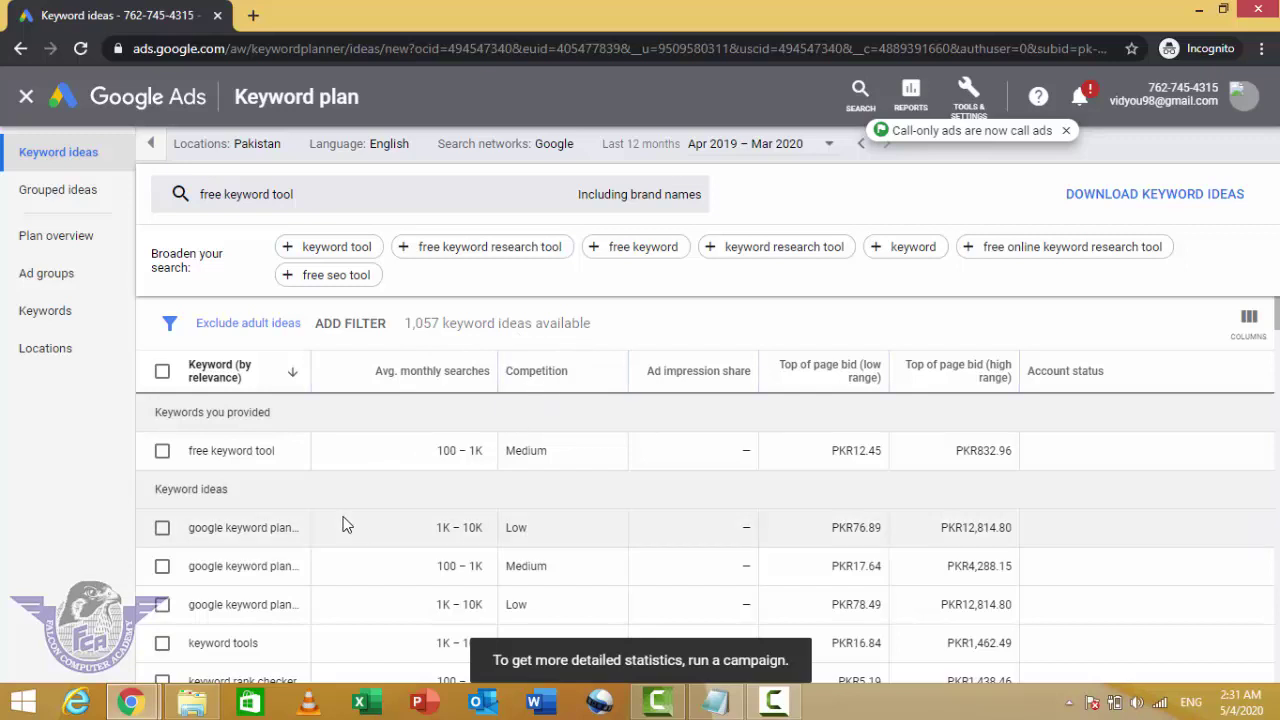
{"action": "scroll", "coordinate": [343, 523], "scroll_direction": "down", "scroll_amount": 1}
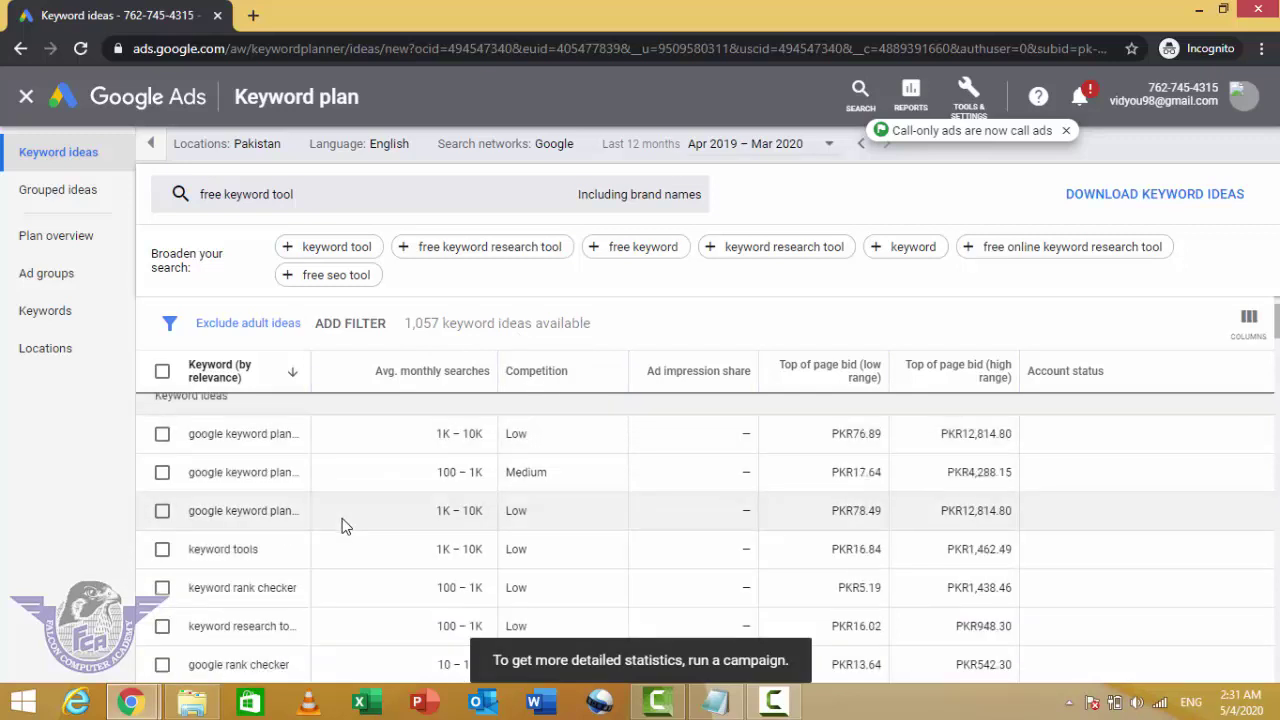
{"action": "scroll", "coordinate": [340, 523], "scroll_direction": "down", "scroll_amount": 1}
{"action": "scroll", "coordinate": [336, 523], "scroll_direction": "up", "scroll_amount": 2}
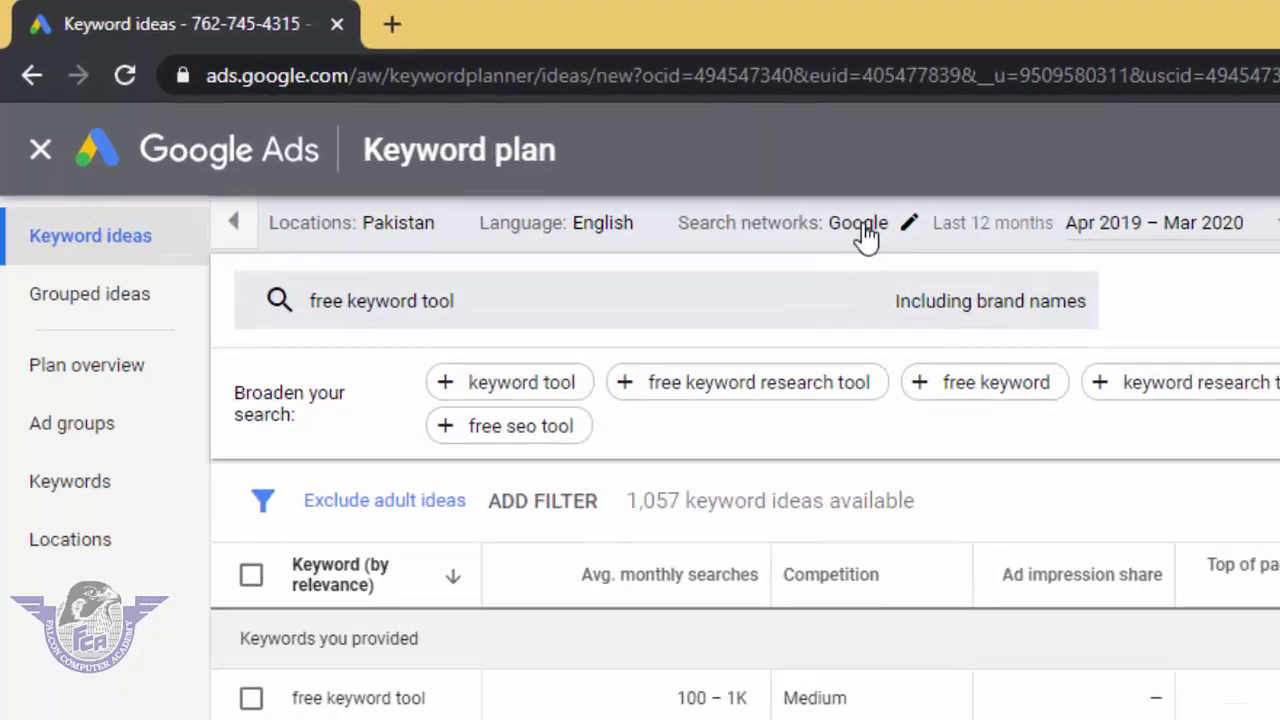
Step: Set search networks to 'Google and search partners' and review the 1,057 keyword ideas
{"action": "left_click", "coordinate": [558, 147]}
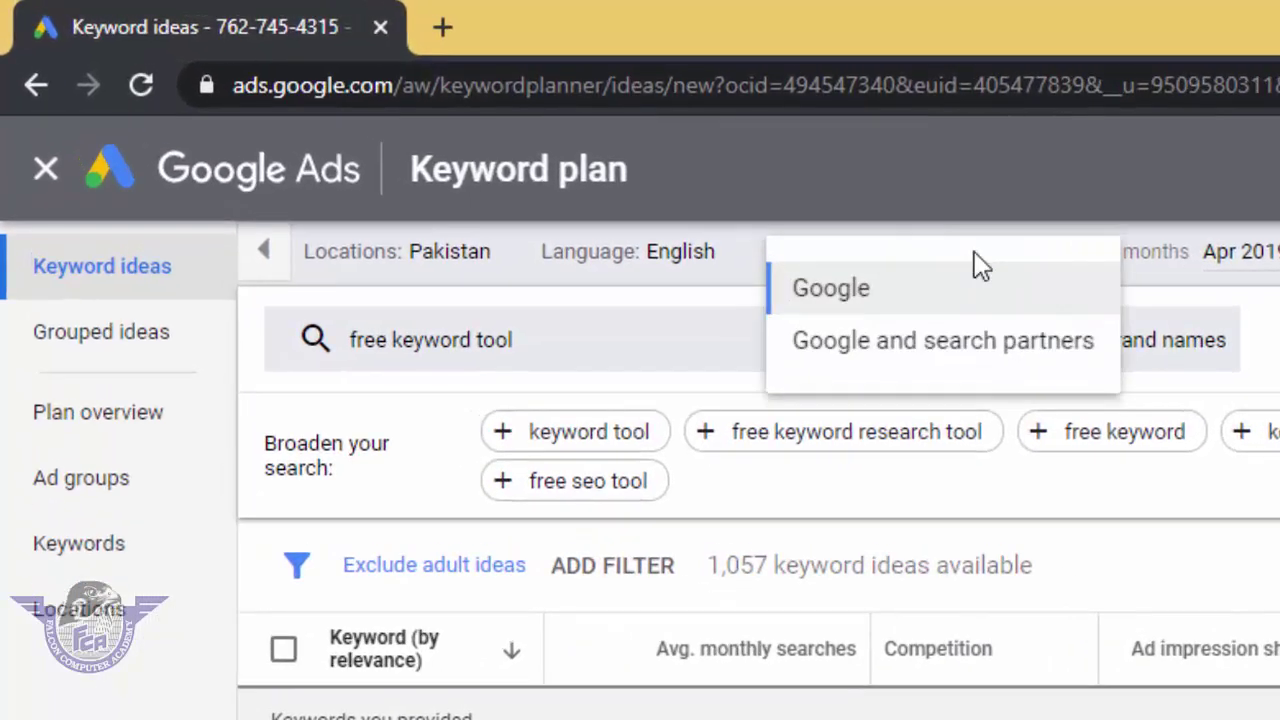
{"action": "left_click", "coordinate": [918, 354]}
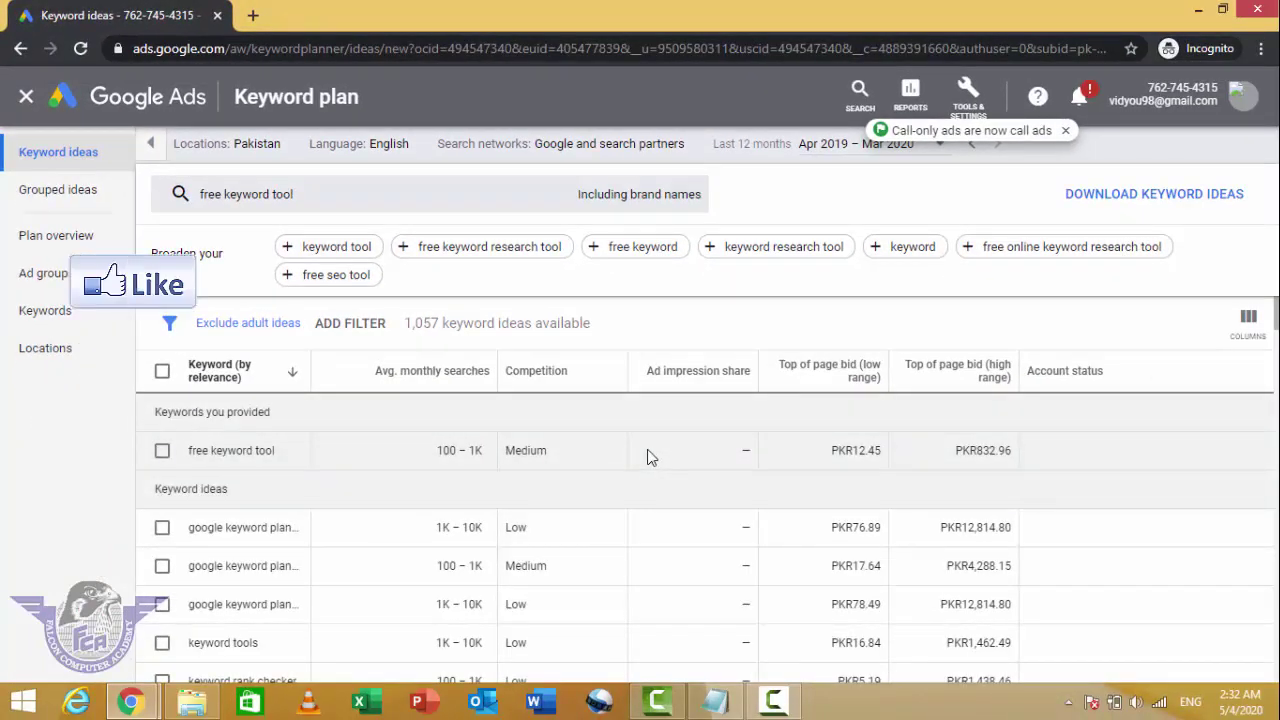
{"action": "scroll", "coordinate": [649, 455], "scroll_direction": "down", "scroll_amount": 1}
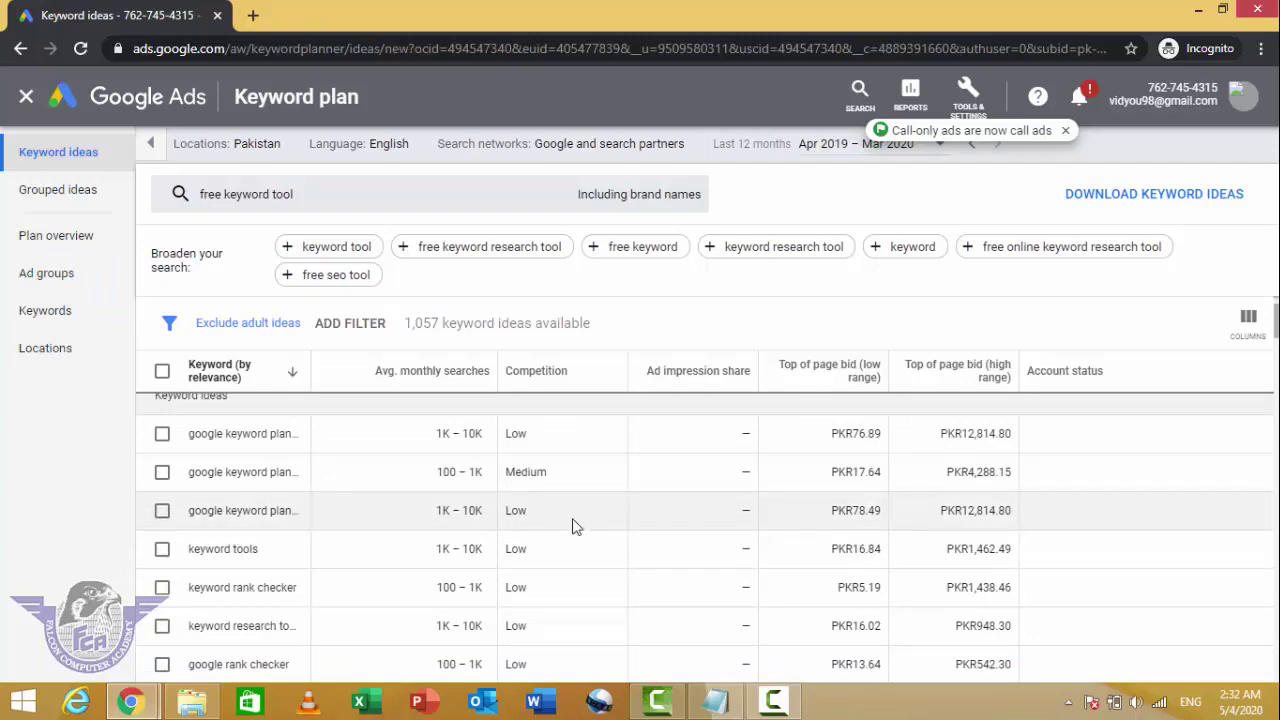
{"action": "scroll", "coordinate": [573, 520], "scroll_direction": "down", "scroll_amount": 1}
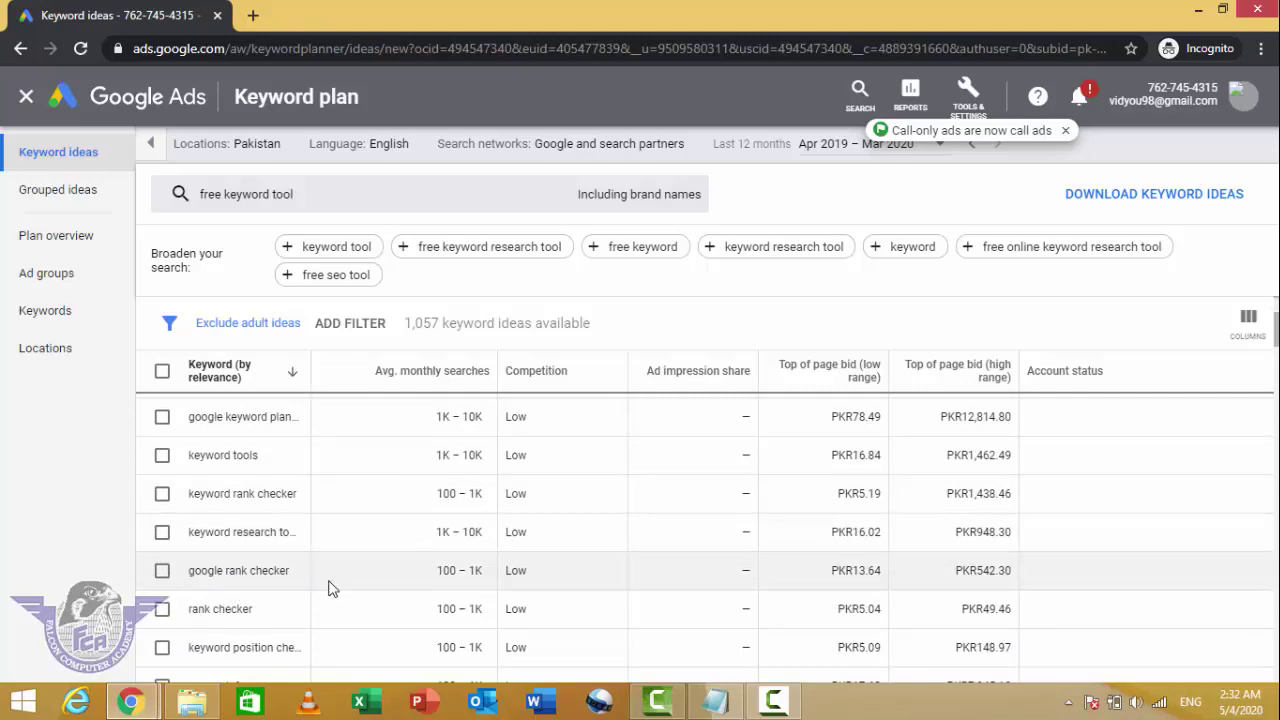
{"action": "scroll", "coordinate": [300, 580], "scroll_direction": "down", "scroll_amount": 1}
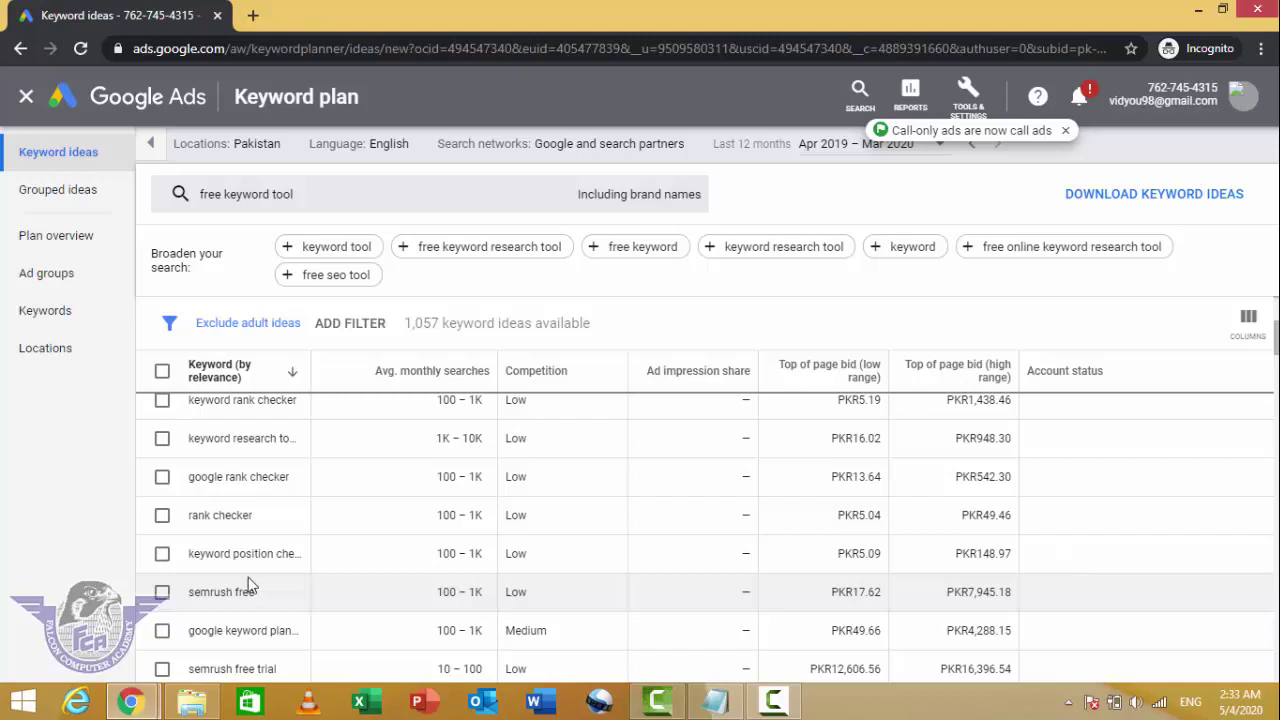
{"action": "scroll", "coordinate": [297, 531], "scroll_direction": "up", "scroll_amount": 1}
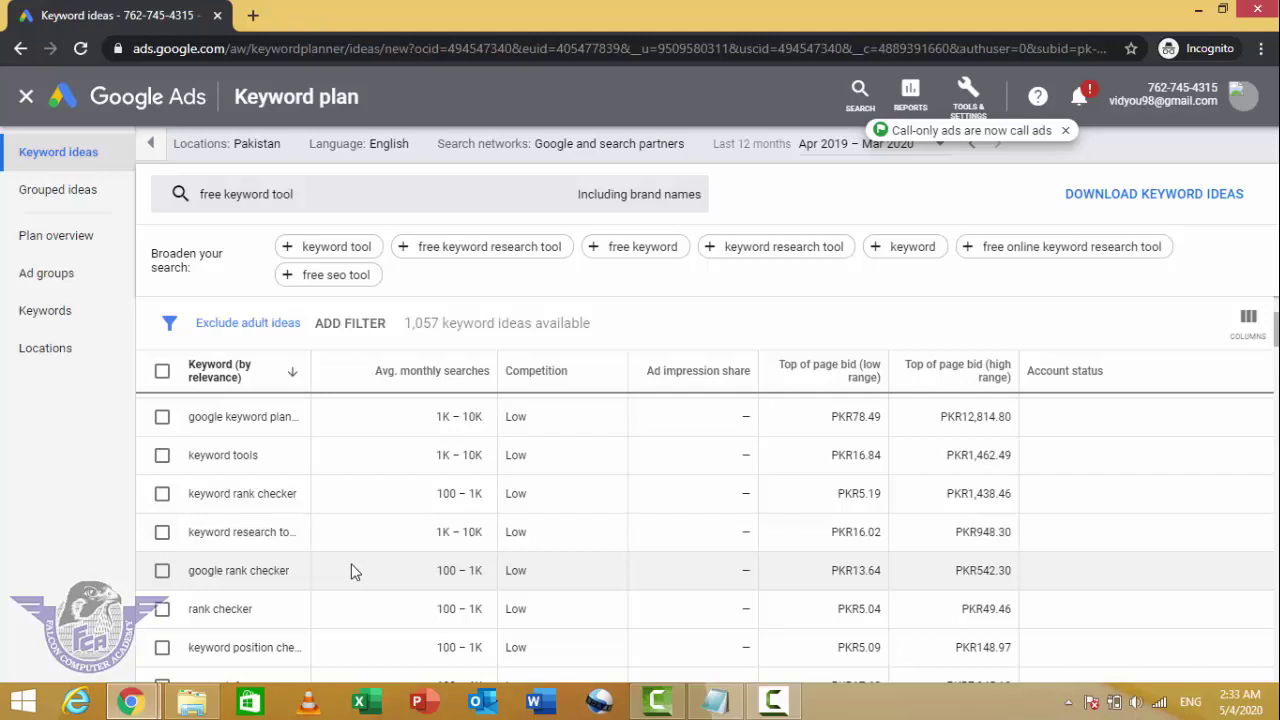
{"action": "scroll", "coordinate": [352, 571], "scroll_direction": "up", "scroll_amount": 1}
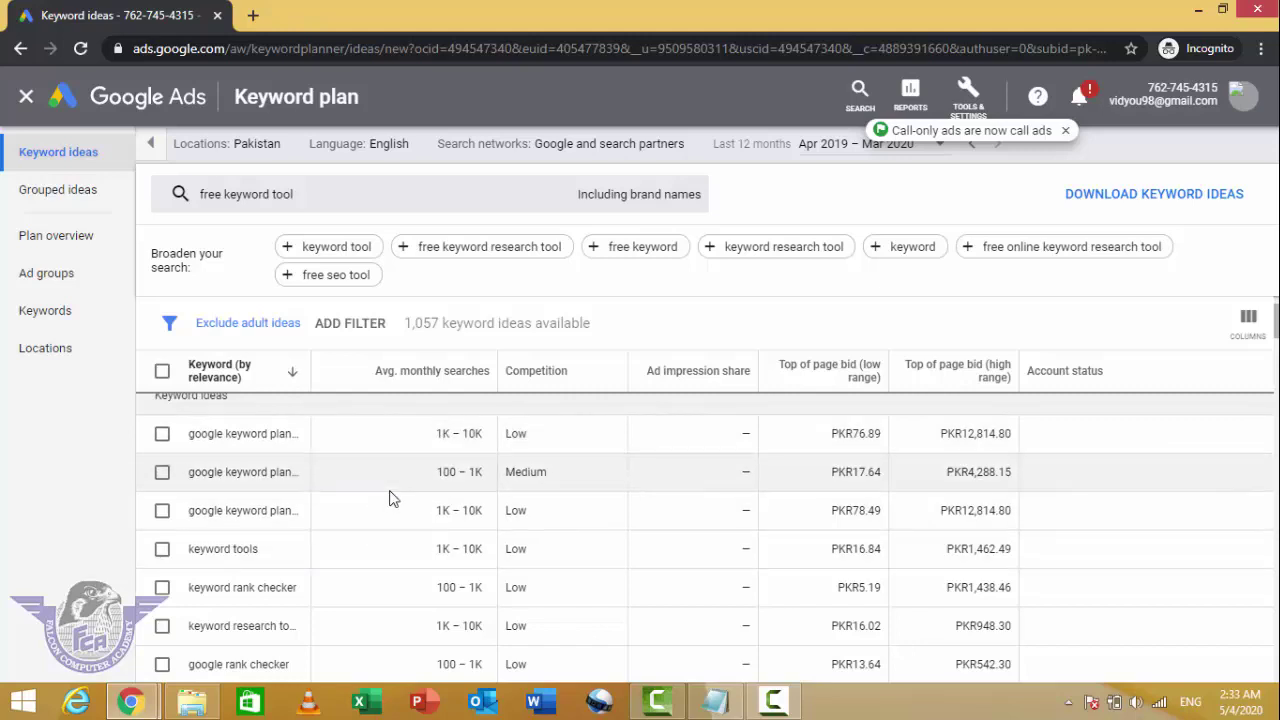
{"action": "scroll", "coordinate": [388, 518], "scroll_direction": "up", "scroll_amount": 1}
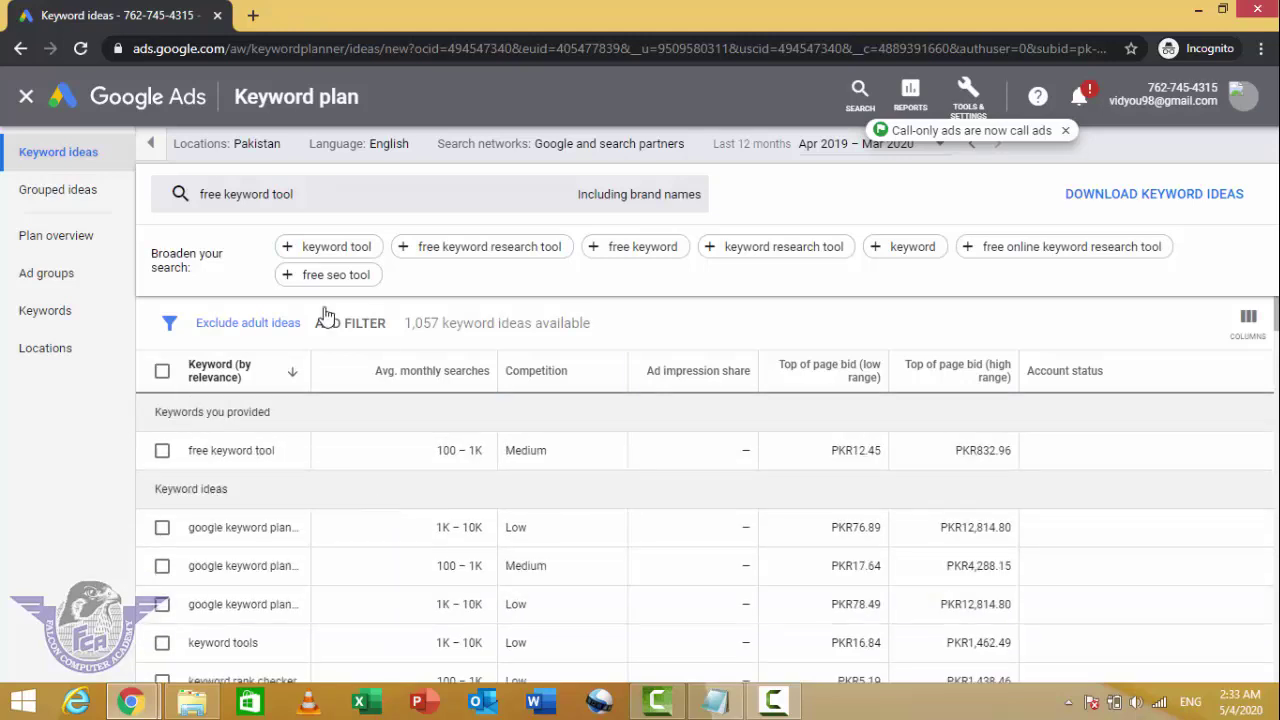
Step: Swap the 'free keyword tool' seed for 'how to make youtube channel' and get results
{"action": "left_click", "coordinate": [311, 200]}
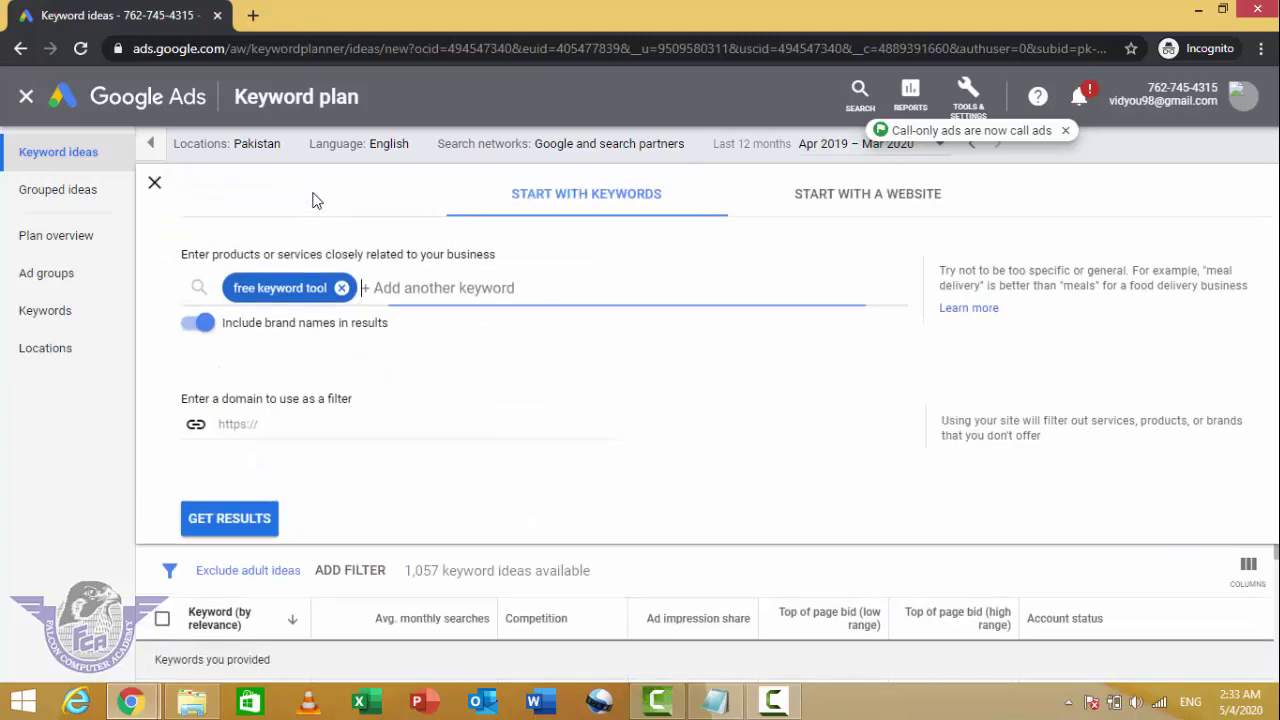
{"action": "left_click", "coordinate": [342, 288]}
{"action": "type", "text": "ho"}
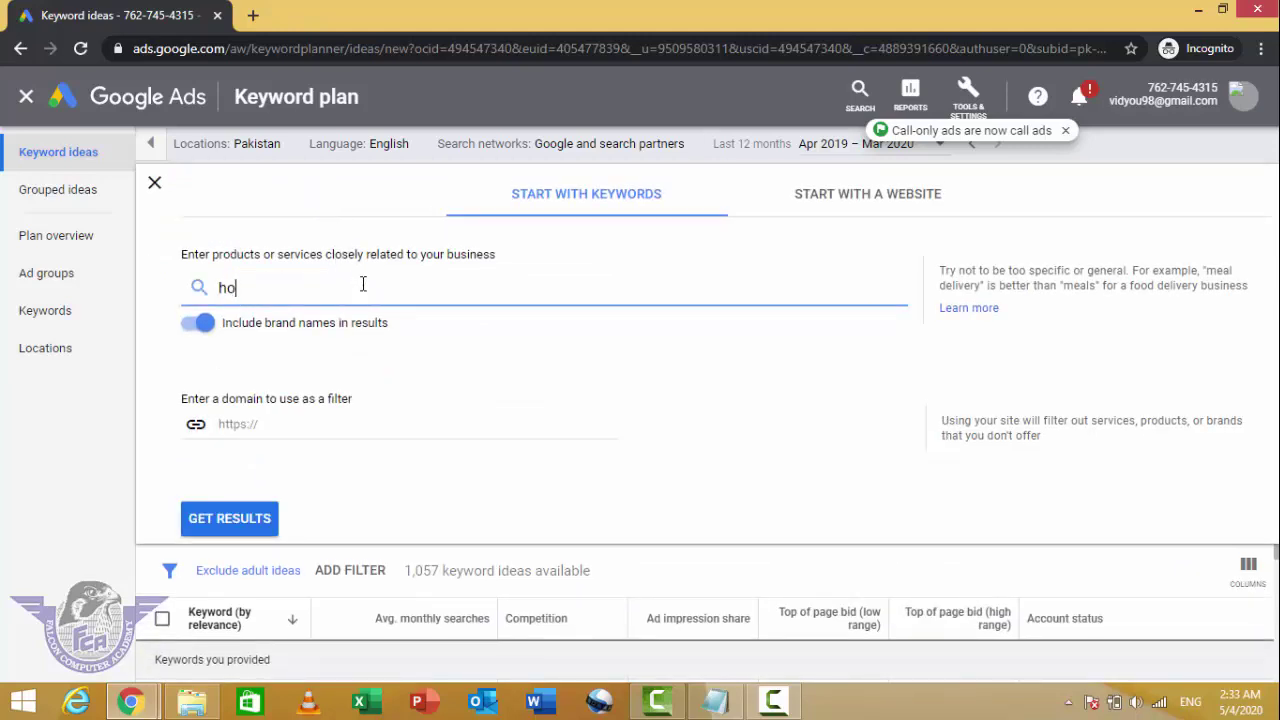
{"action": "type", "text": "w to make youtube channe"}
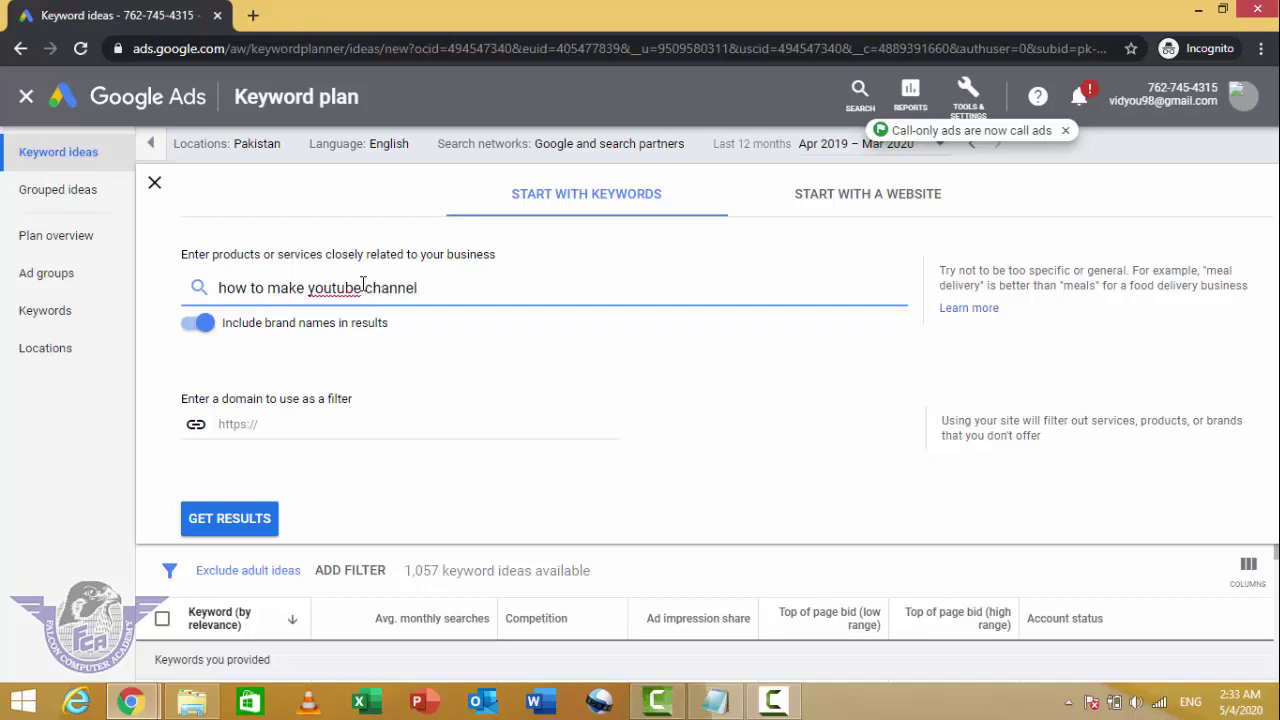
{"action": "type", "text": "l"}
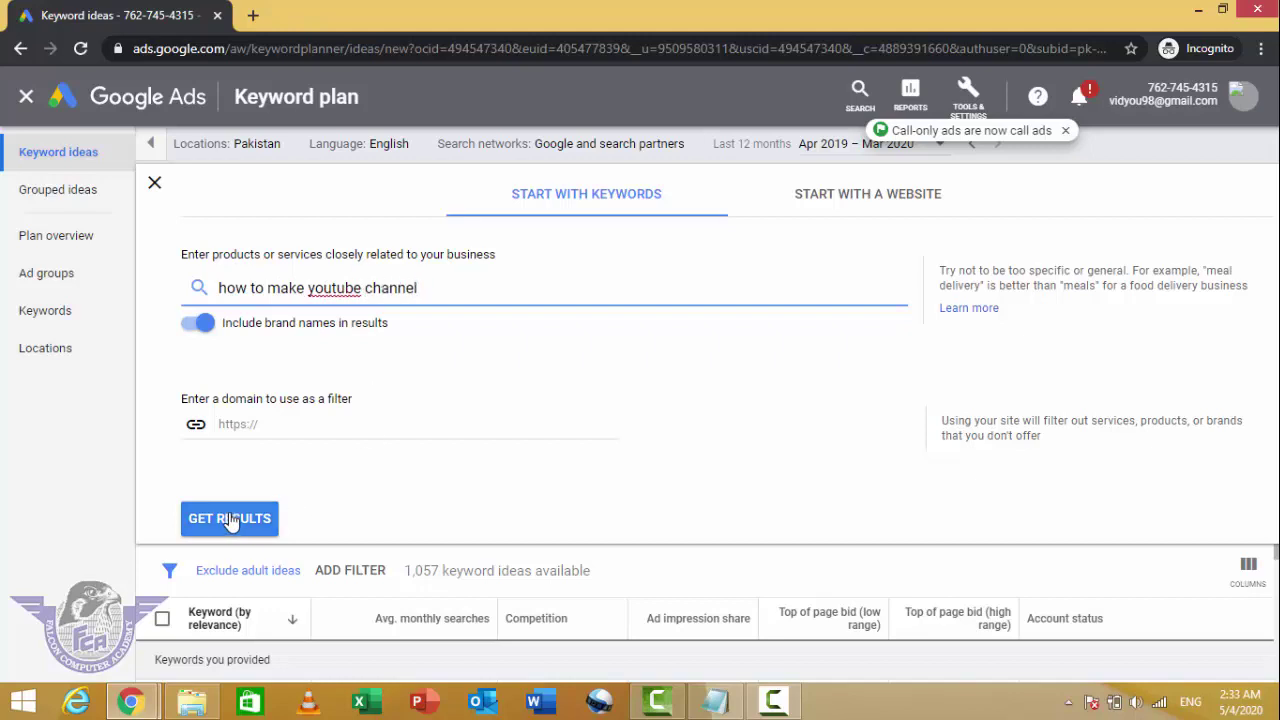
{"action": "left_click", "coordinate": [230, 518]}
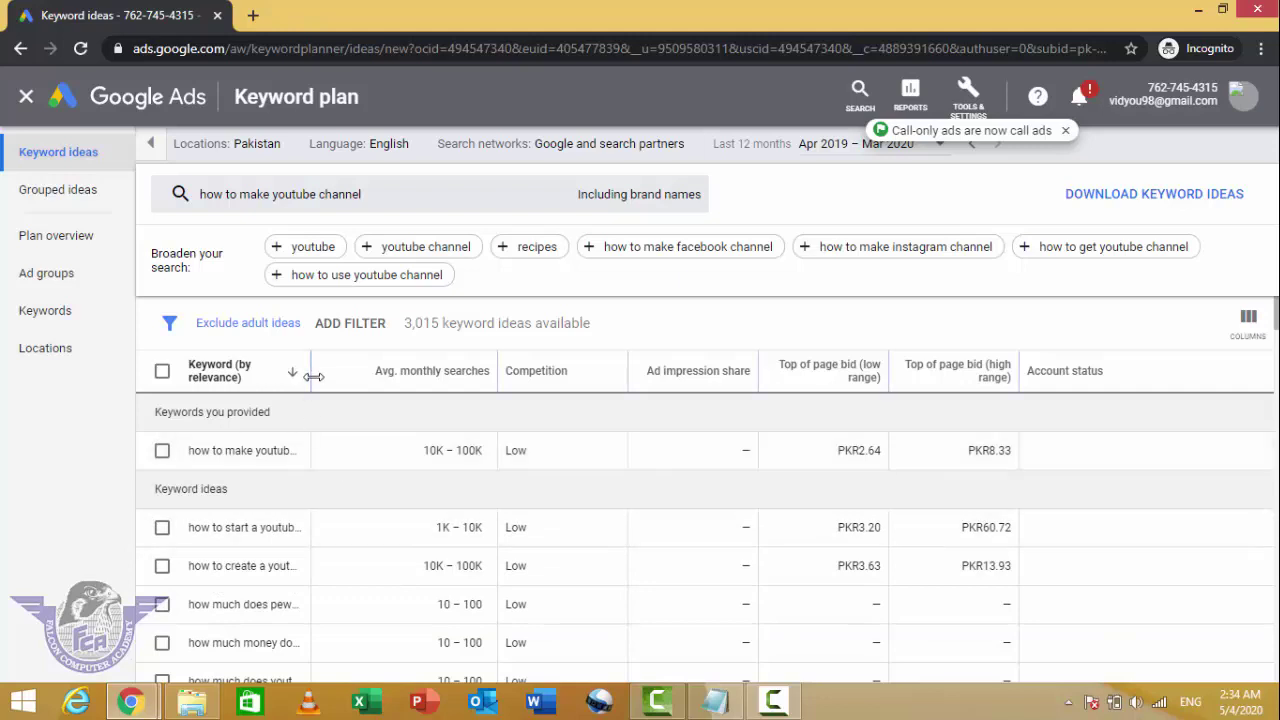
{"action": "left_click_drag", "start_coordinate": [314, 371], "coordinate": [416, 371]}
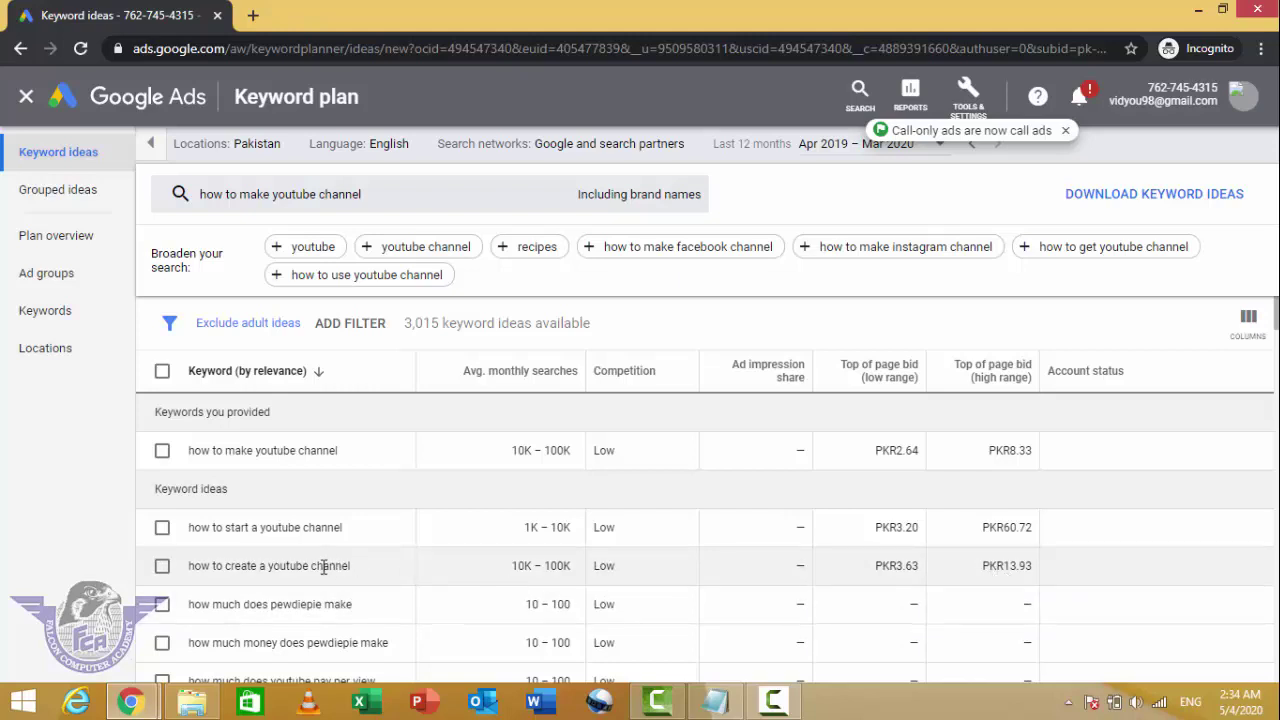
{"action": "scroll", "coordinate": [440, 578], "scroll_direction": "down", "scroll_amount": 1}
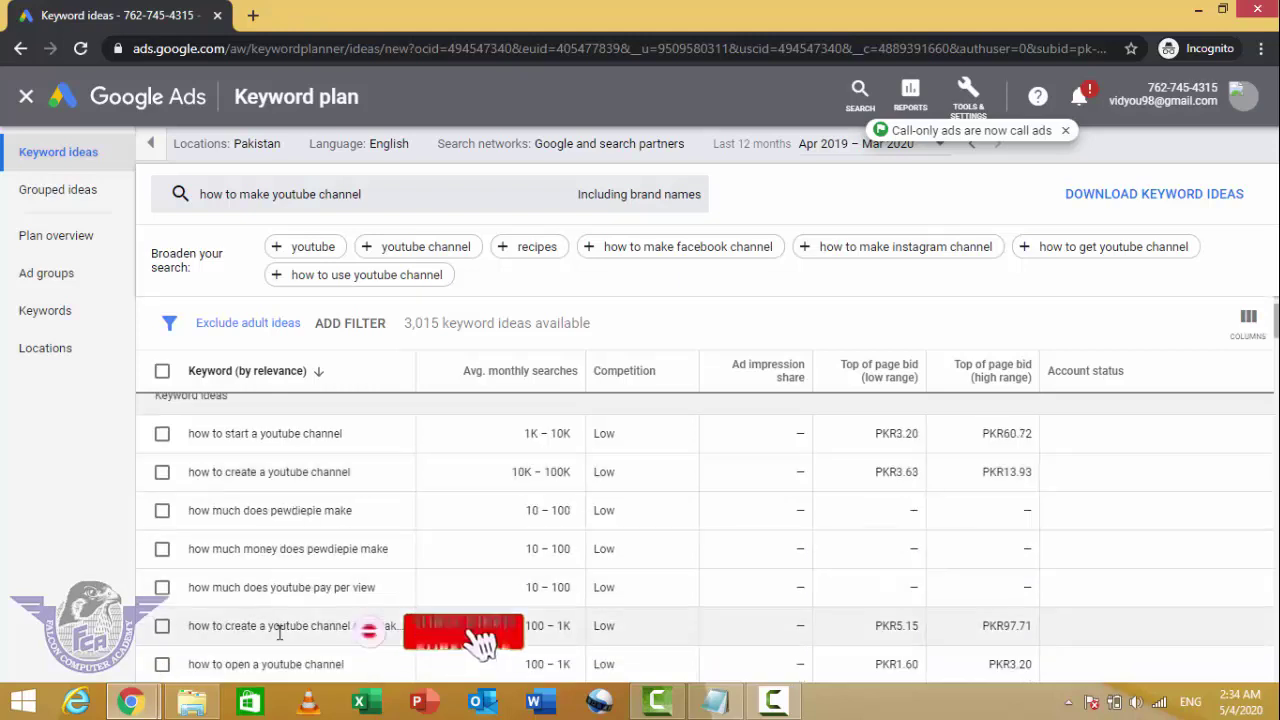
{"action": "scroll", "coordinate": [241, 647], "scroll_direction": "down", "scroll_amount": 2}
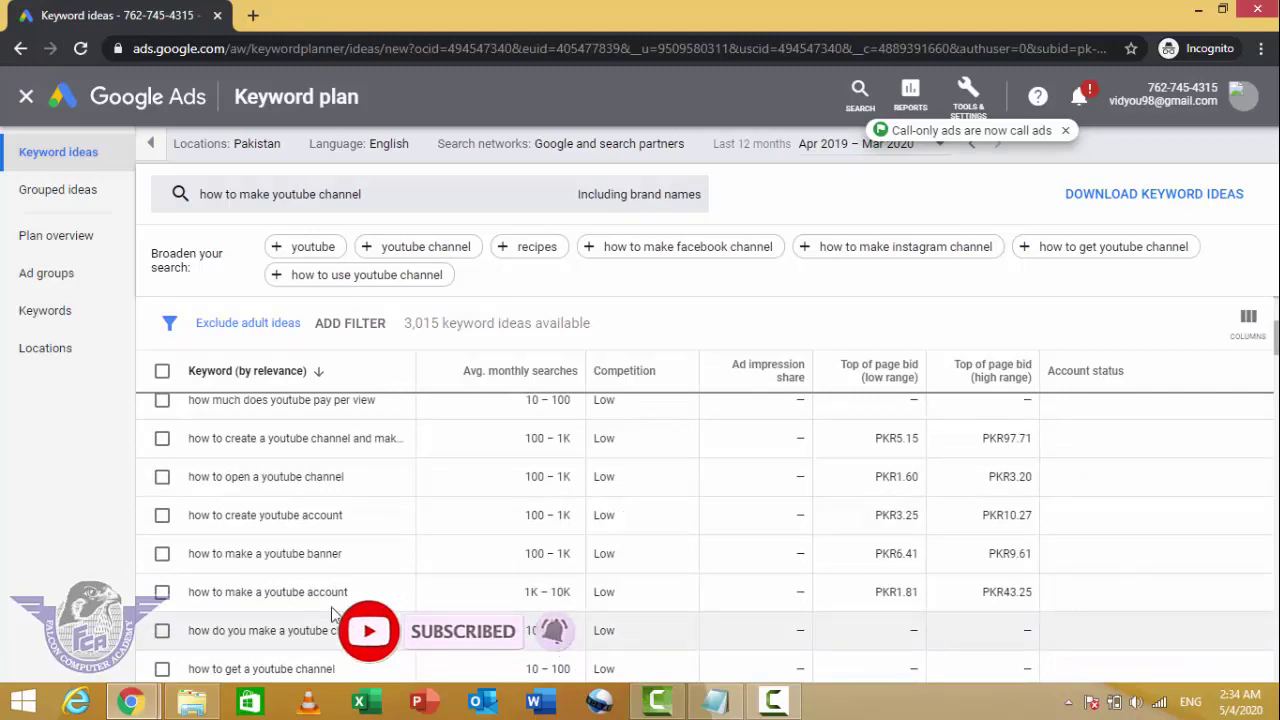
{"action": "scroll", "coordinate": [440, 648], "scroll_direction": "down", "scroll_amount": 2}
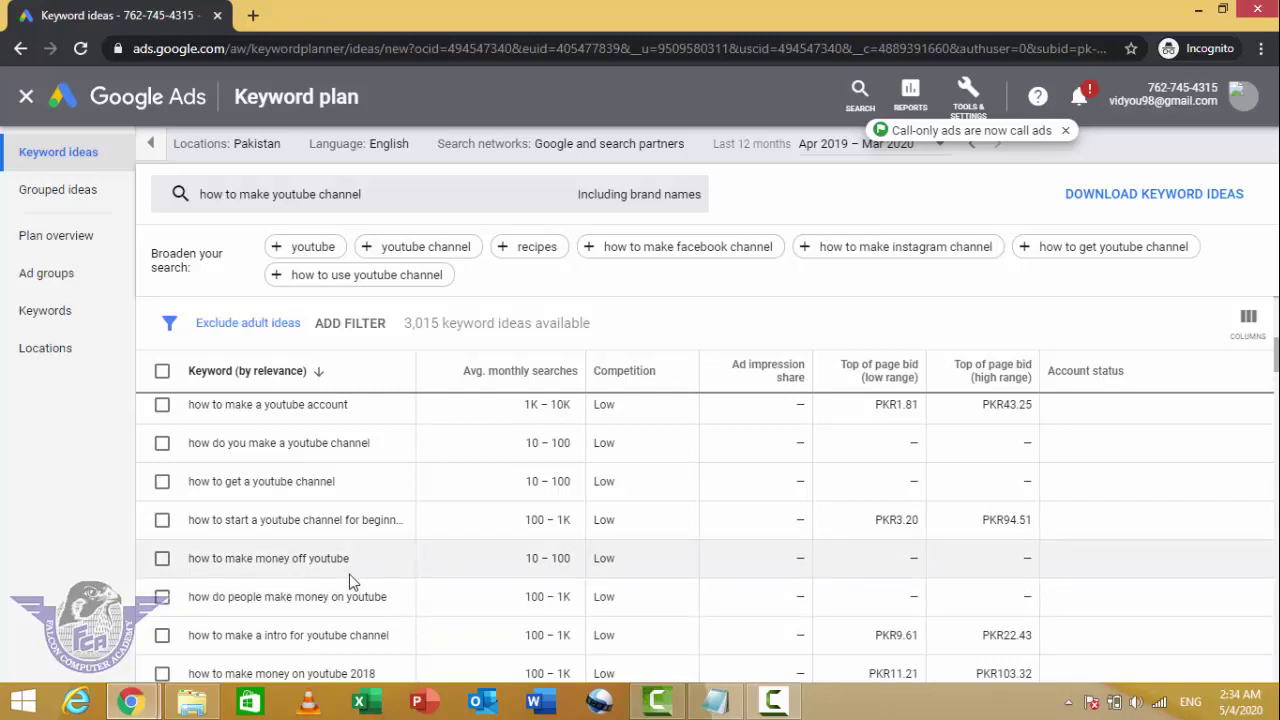
{"action": "scroll", "coordinate": [349, 576], "scroll_direction": "up", "scroll_amount": 2}
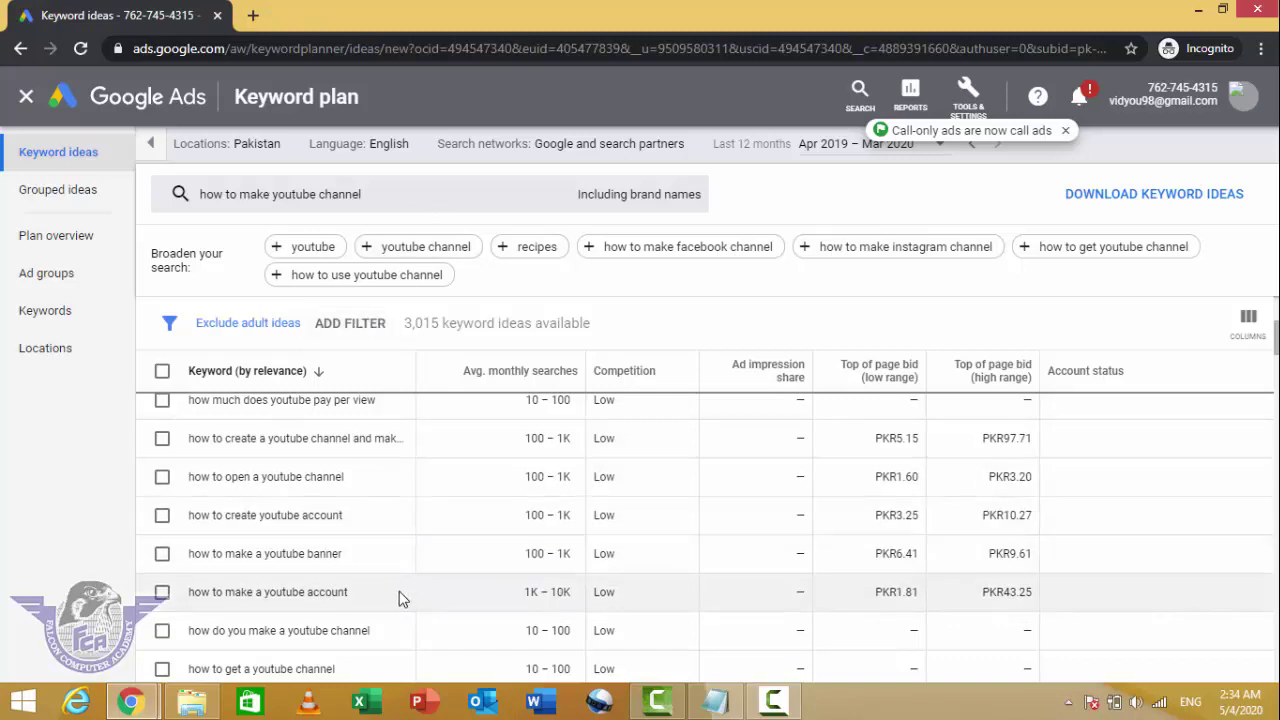
{"action": "scroll", "coordinate": [398, 590], "scroll_direction": "up", "scroll_amount": 3}
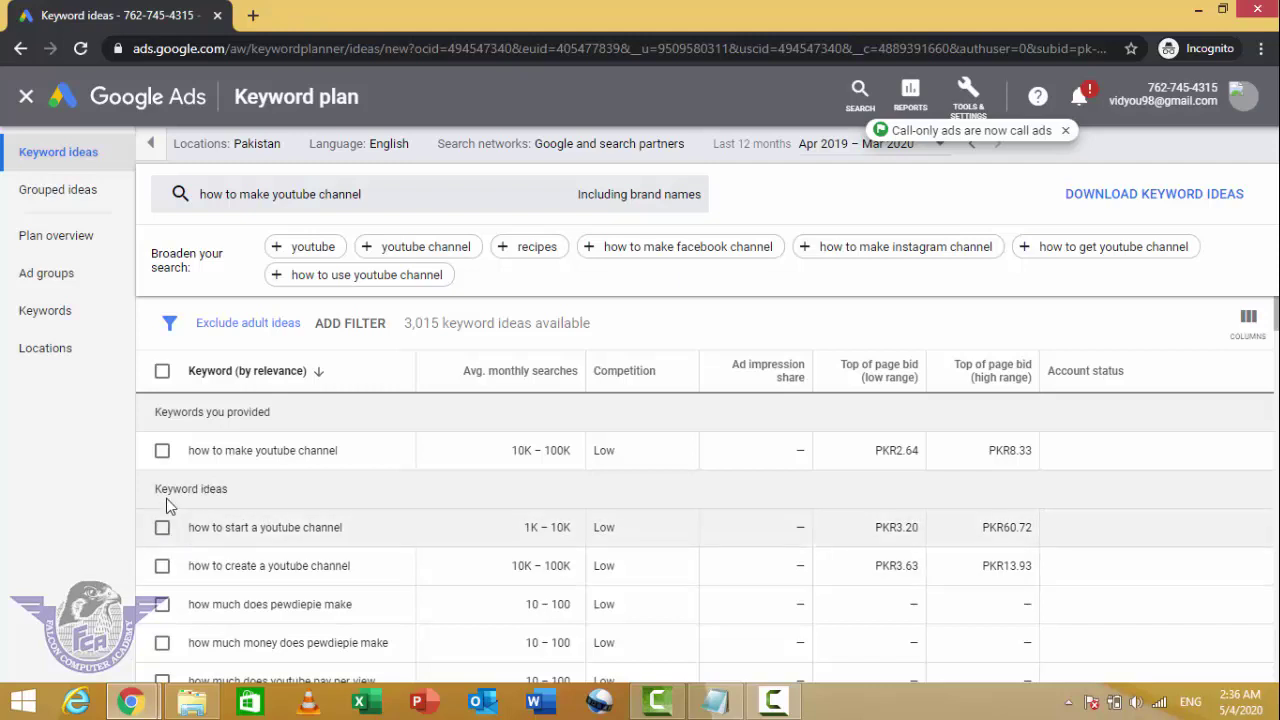
Step: Tick 'how to make', 'how to start' and 'how to create a youtube channel' and copy them
{"action": "left_click", "coordinate": [162, 451]}
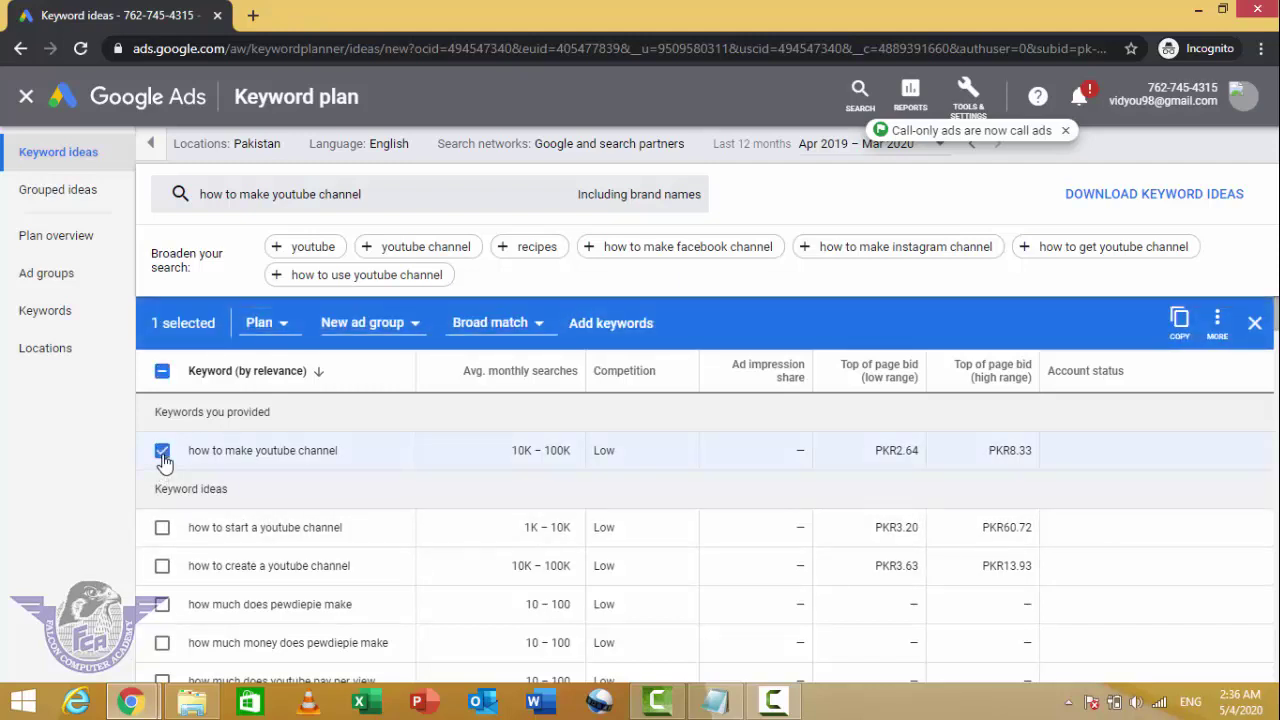
{"action": "left_click", "coordinate": [162, 530]}
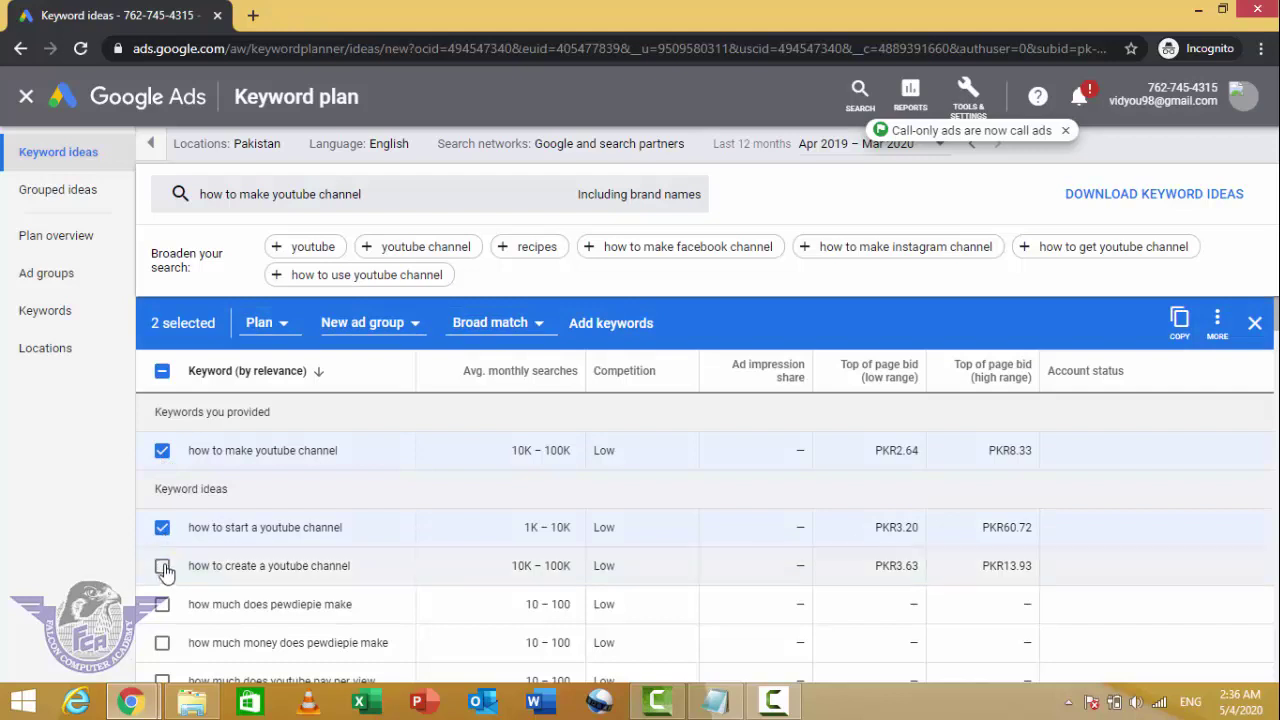
{"action": "left_click", "coordinate": [162, 566]}
{"action": "left_click", "coordinate": [1193, 332]}
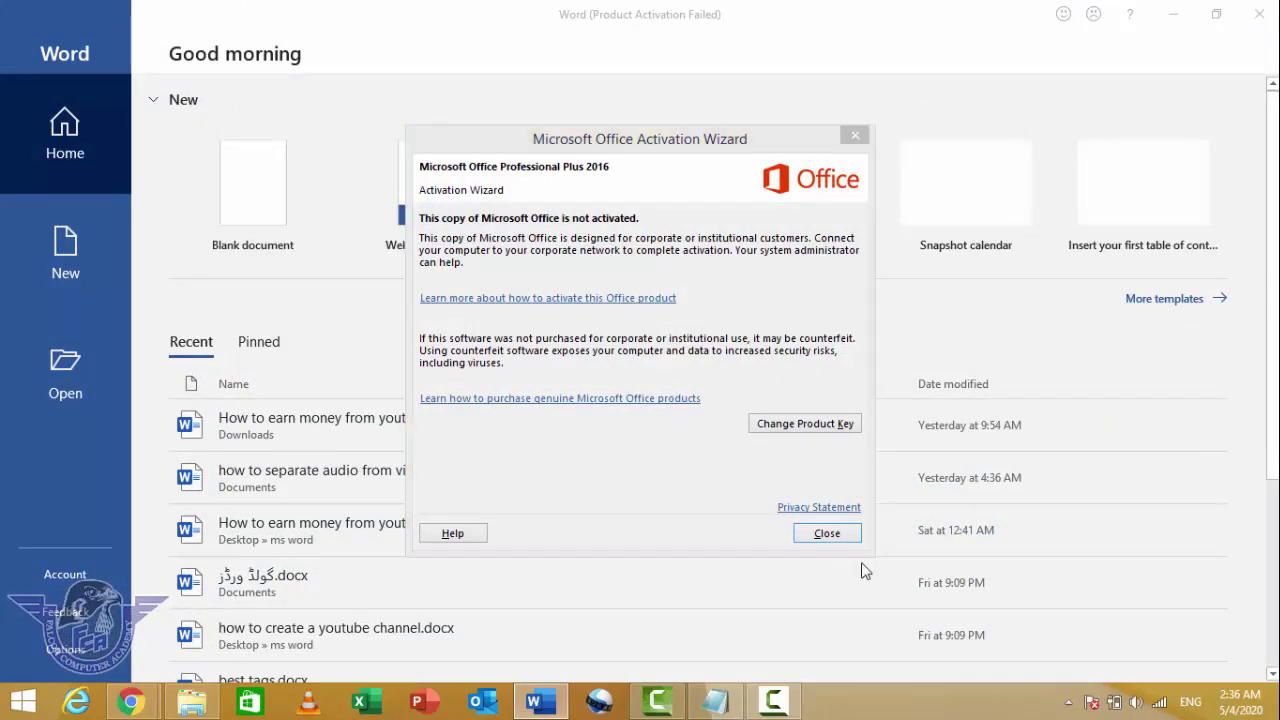
Step: Dismiss the activation warning, start a blank document and paste the three keywords
{"action": "left_click", "coordinate": [828, 533]}
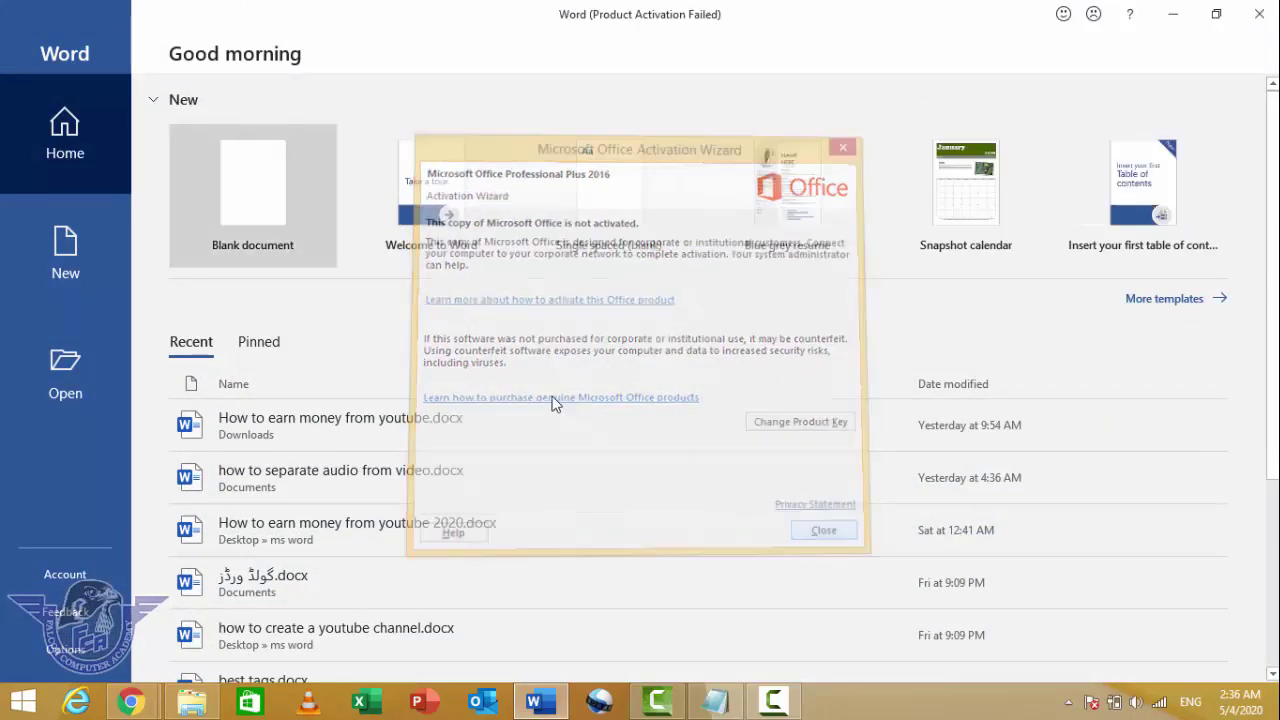
{"action": "left_click", "coordinate": [258, 194]}
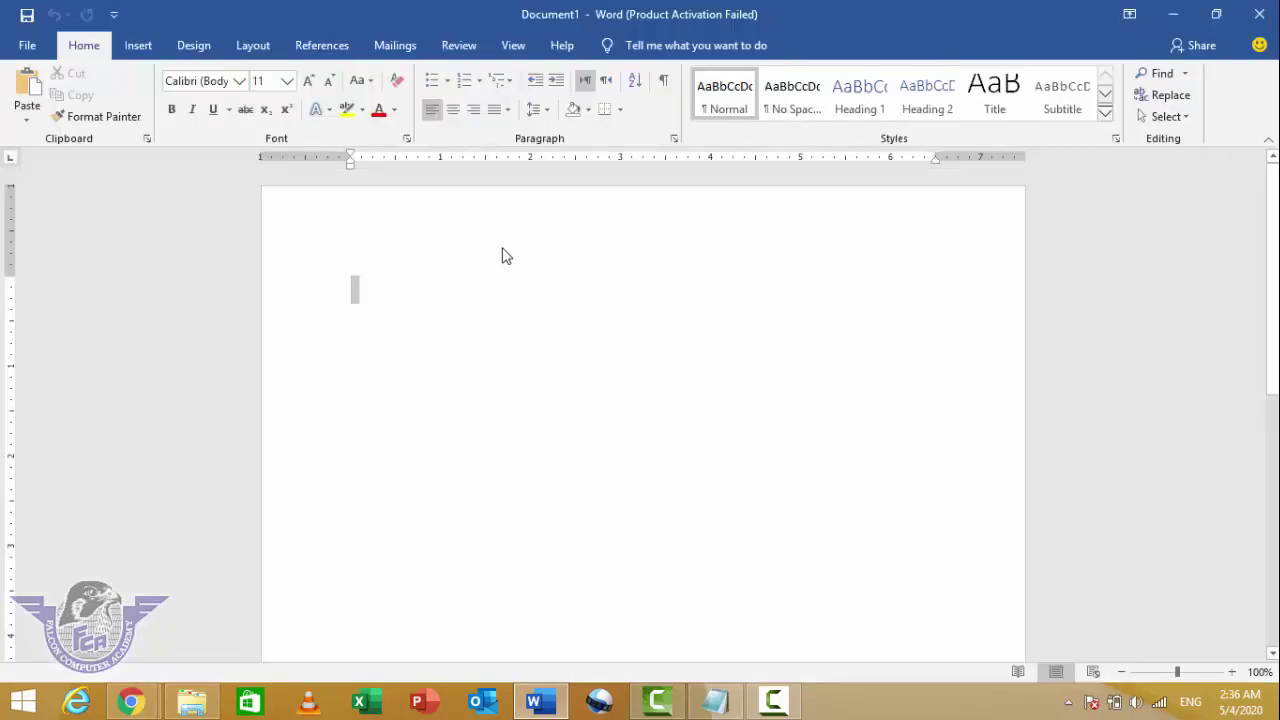
{"action": "right_click", "coordinate": [399, 307]}
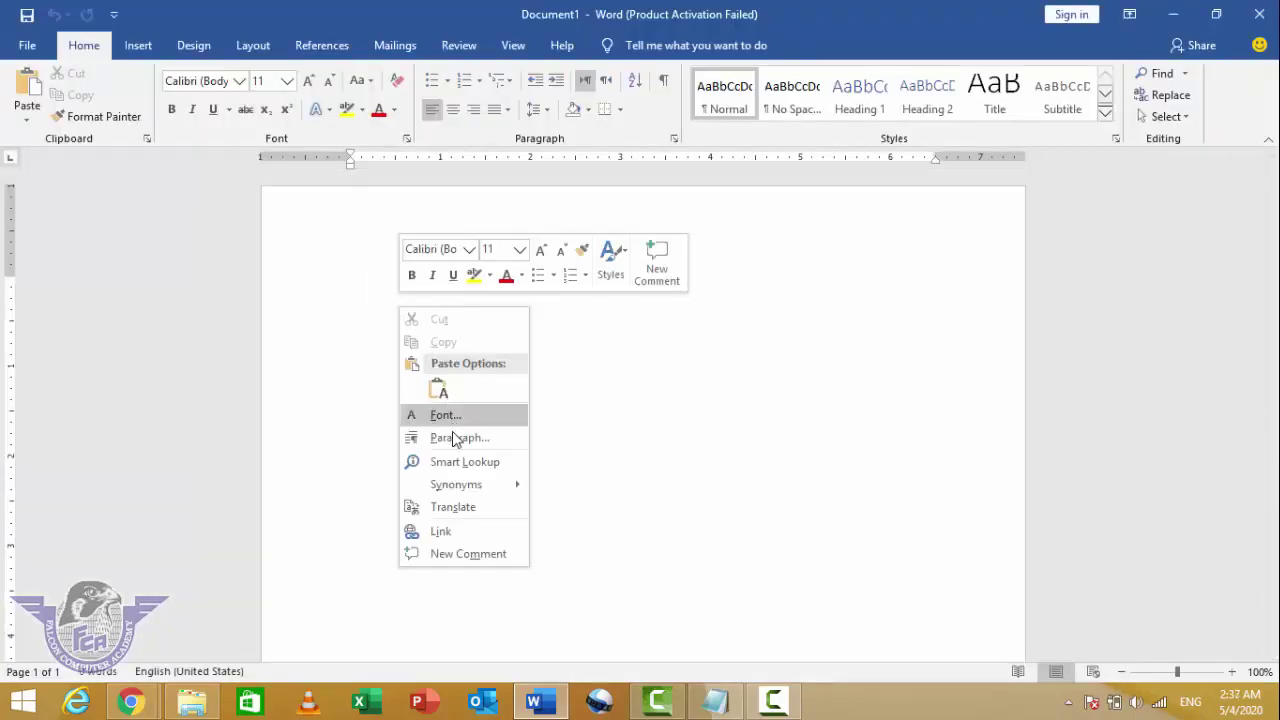
{"action": "left_click", "coordinate": [609, 451]}
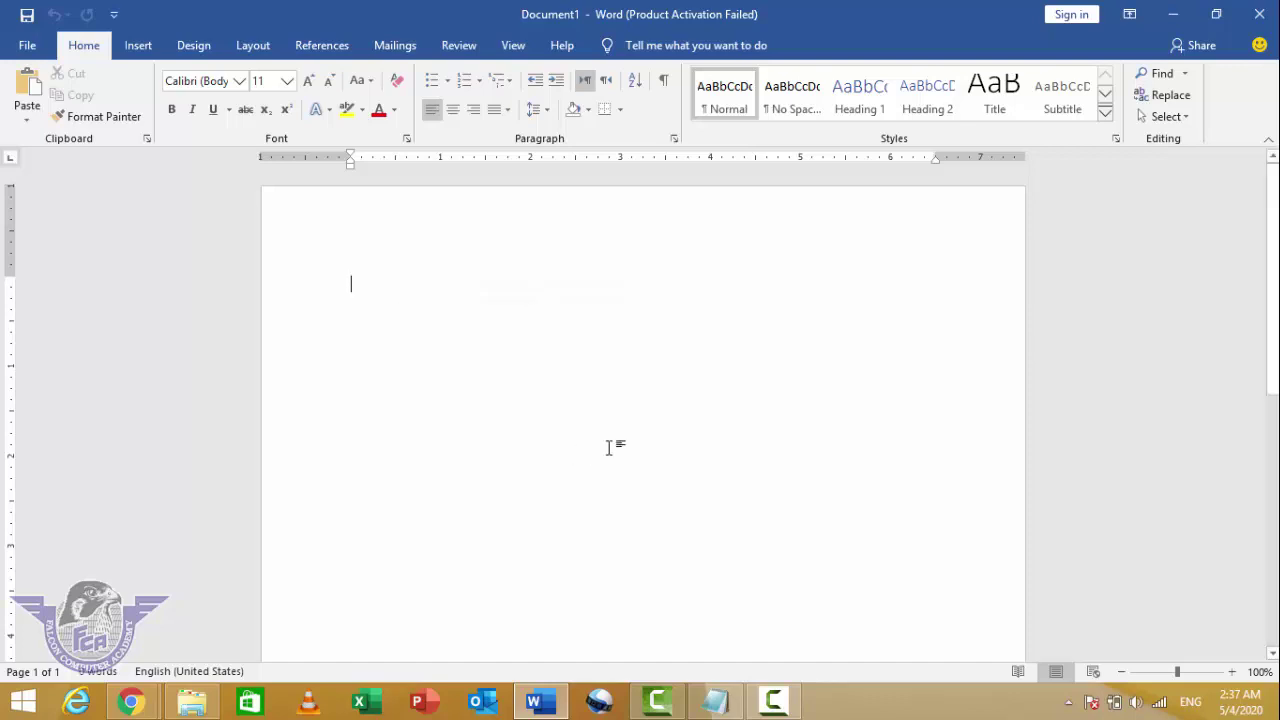
{"action": "key", "text": "ctrl+v"}
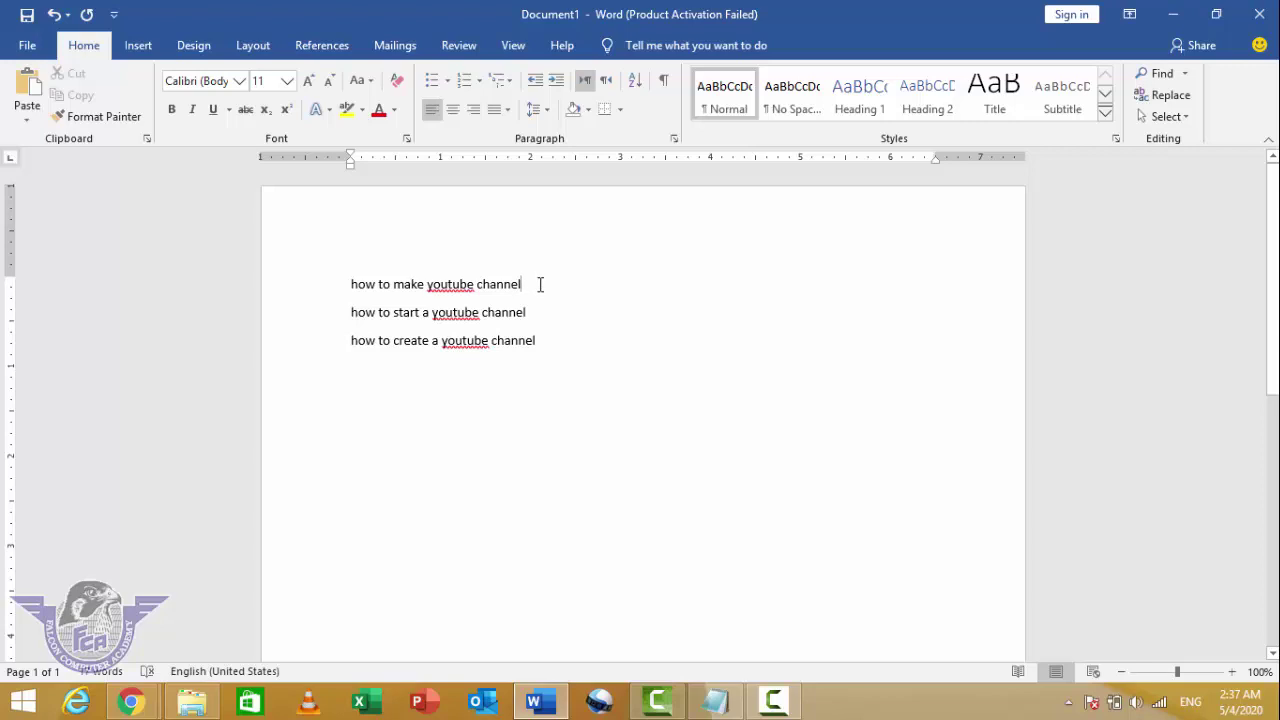
Step: End each of the three keyword lines with a comma
{"action": "type", "text": ","}
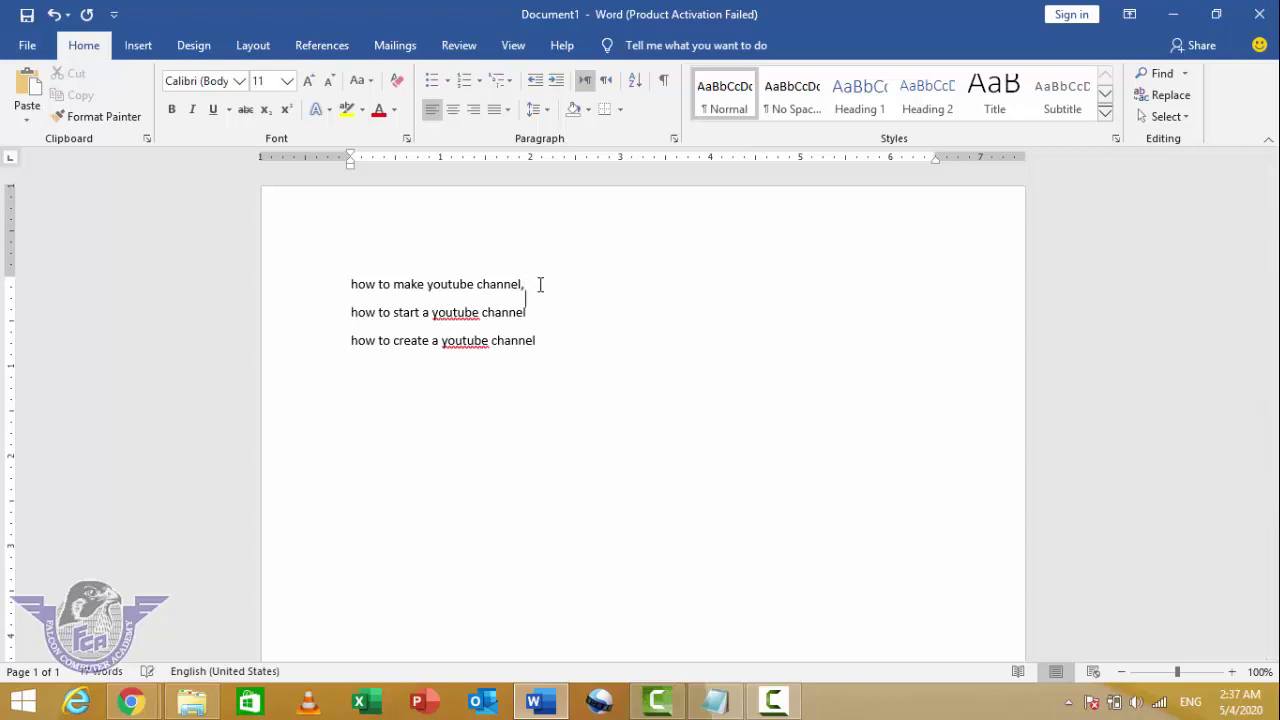
{"action": "key", "text": "Down"}
{"action": "type", "text": ","}
{"action": "key", "text": "Down"}
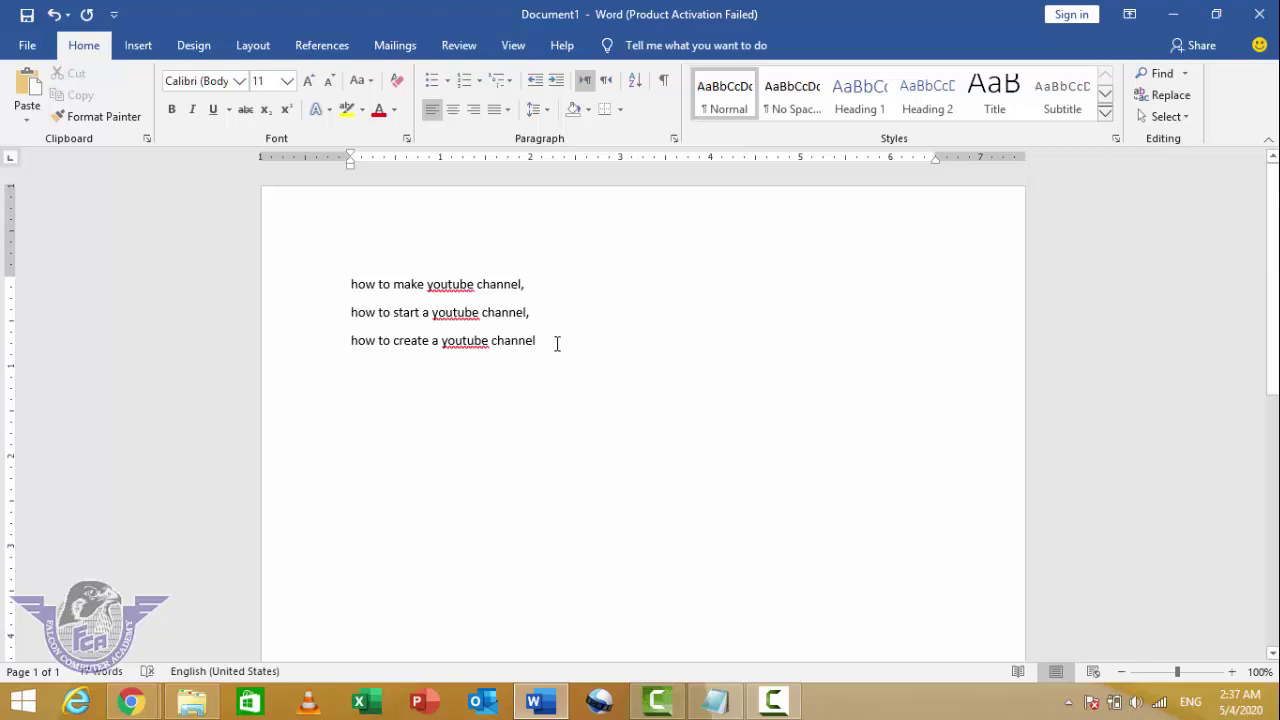
{"action": "type", "text": ","}
Step: Switch back to the browser's Keyword ideas page with the three youtube channel keywords still selected
{"action": "mouse_move", "coordinate": [130, 702]}
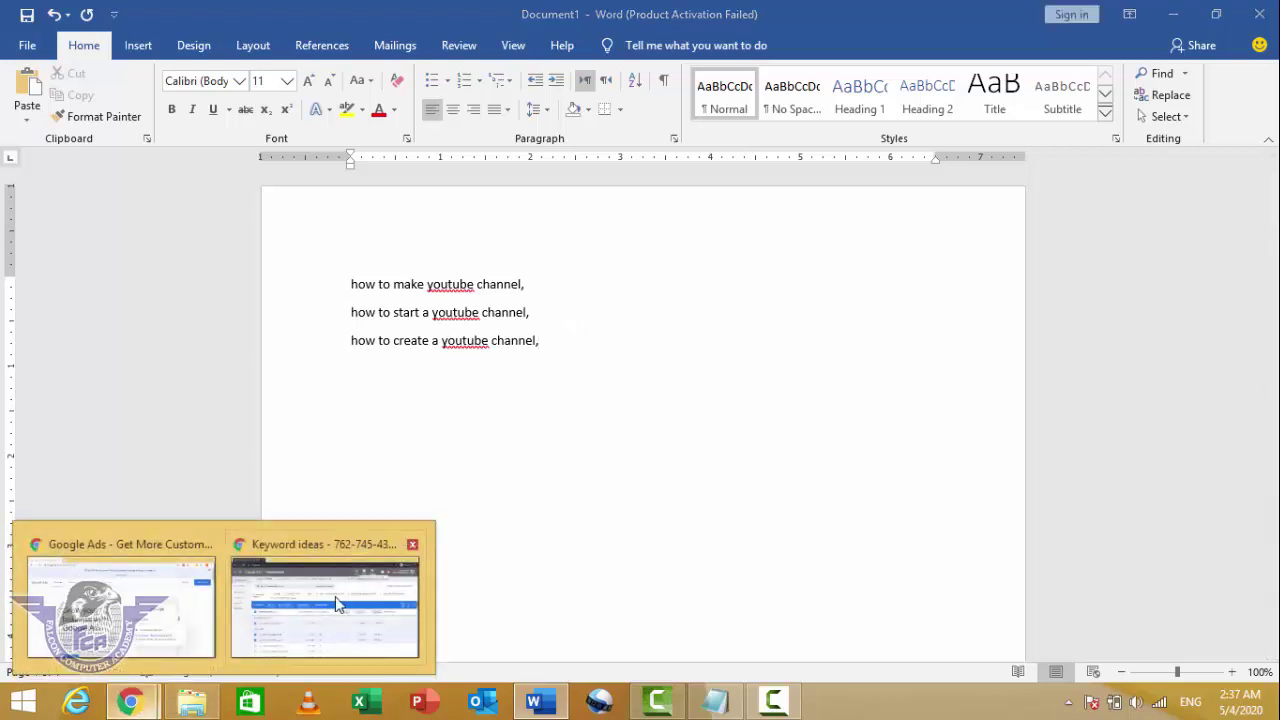
{"action": "left_click", "coordinate": [240, 625]}
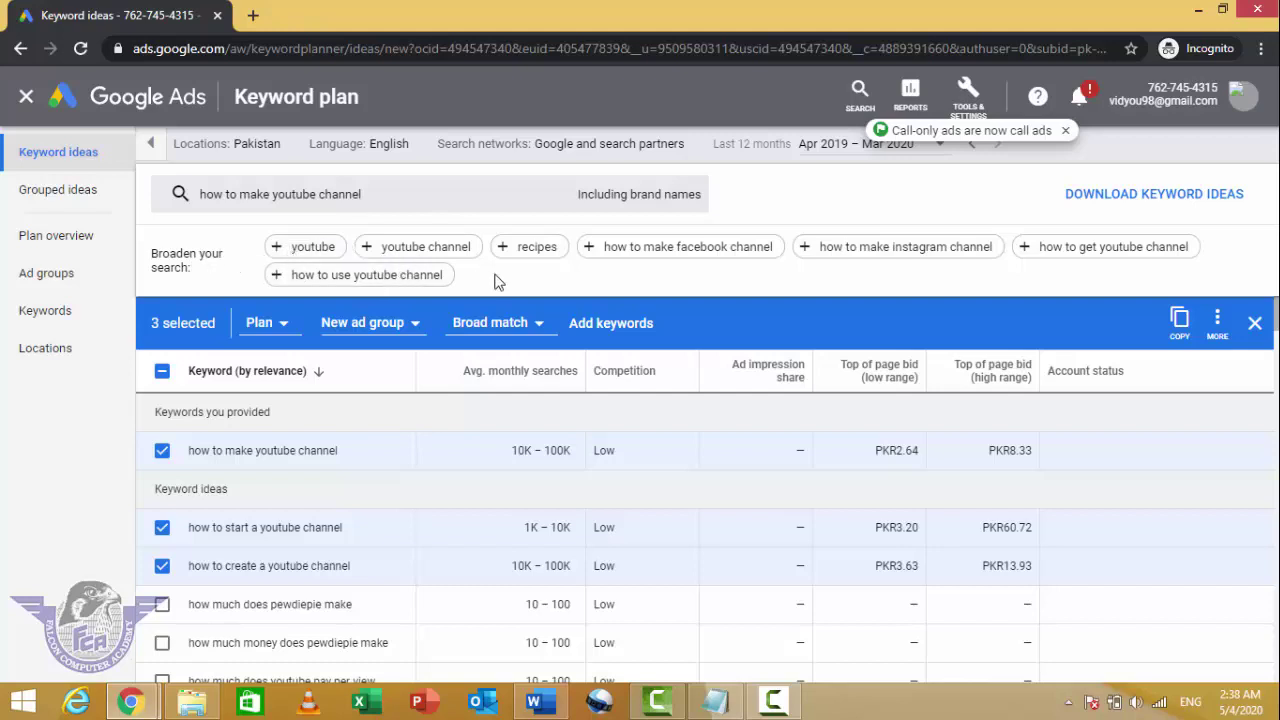
Step: Add 'how to make facebook channel' as a second seed keyword and review the refreshed keyword ideas
{"action": "left_click", "coordinate": [713, 250]}
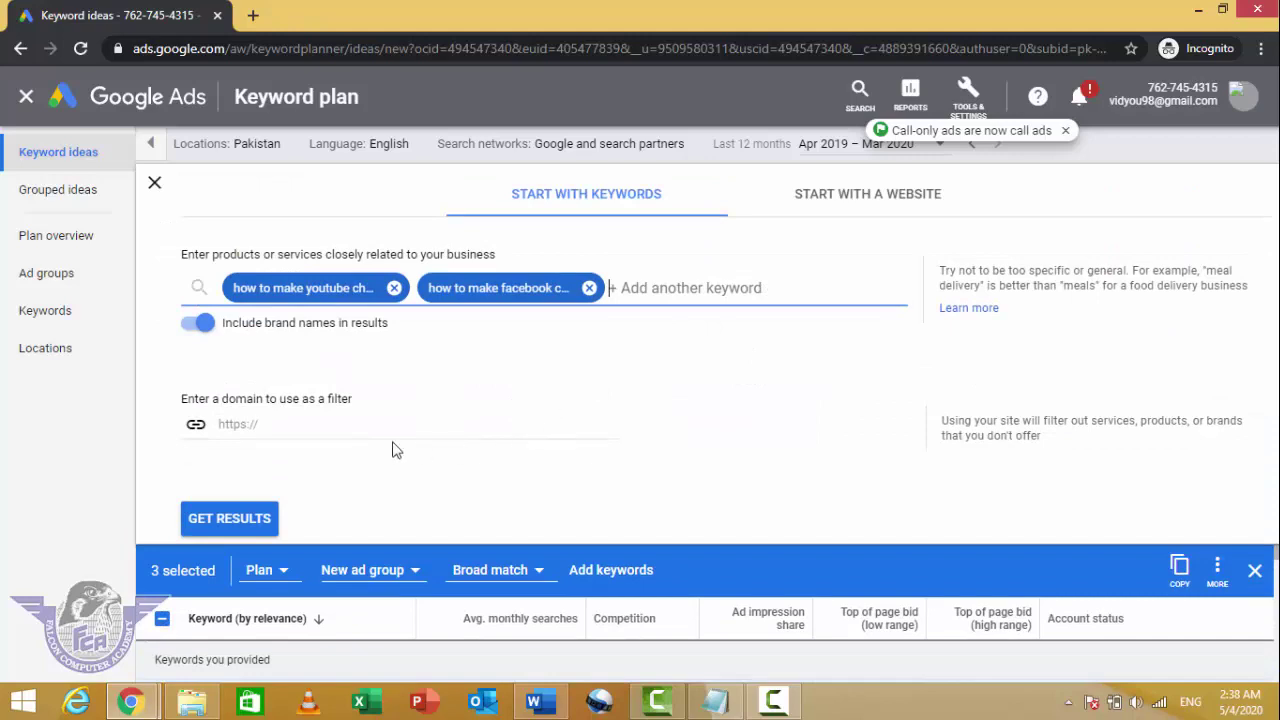
{"action": "left_click", "coordinate": [229, 518]}
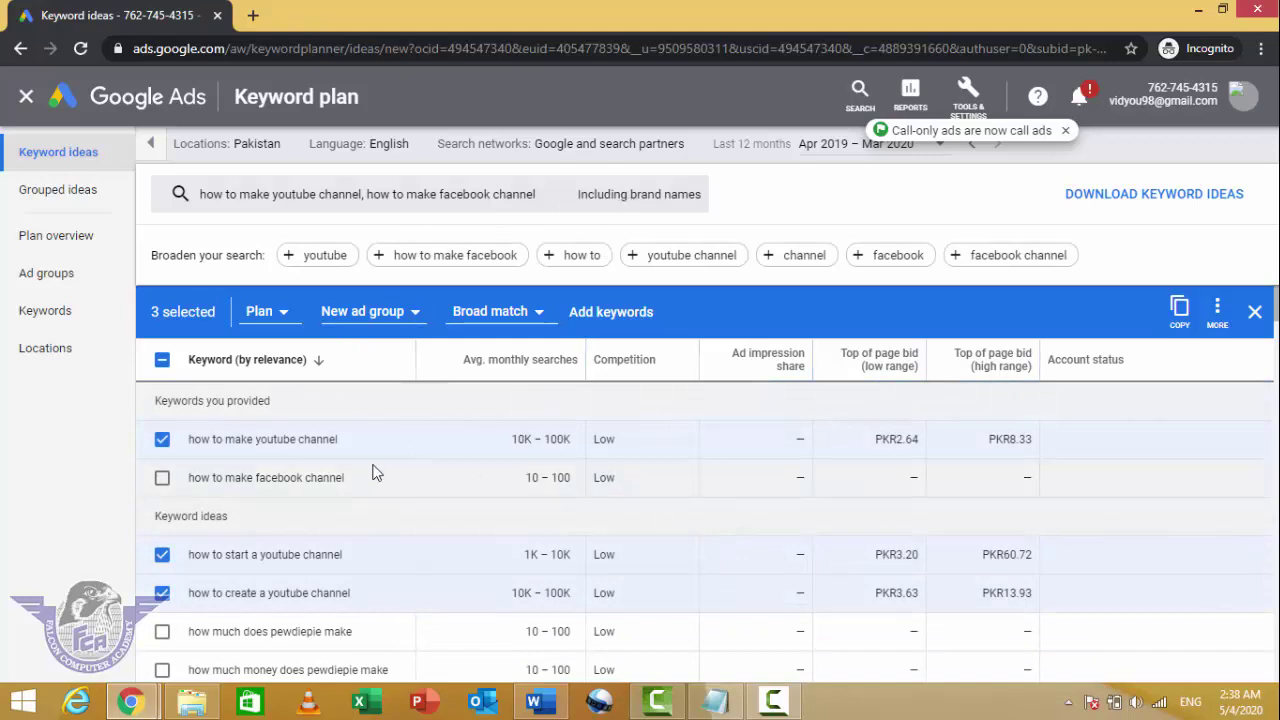
{"action": "scroll", "coordinate": [393, 466], "scroll_direction": "down", "scroll_amount": 5}
{"action": "scroll", "coordinate": [393, 470], "scroll_direction": "down", "scroll_amount": 4}
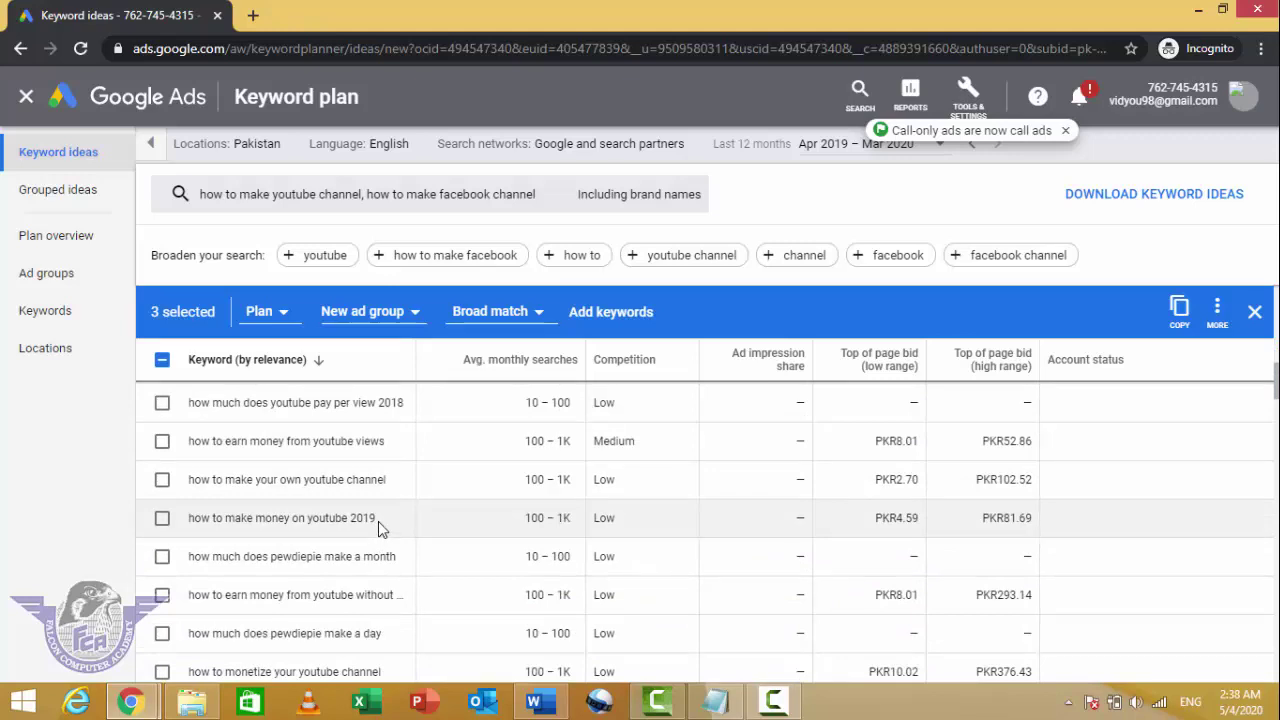
{"action": "scroll", "coordinate": [378, 522], "scroll_direction": "up", "scroll_amount": 2}
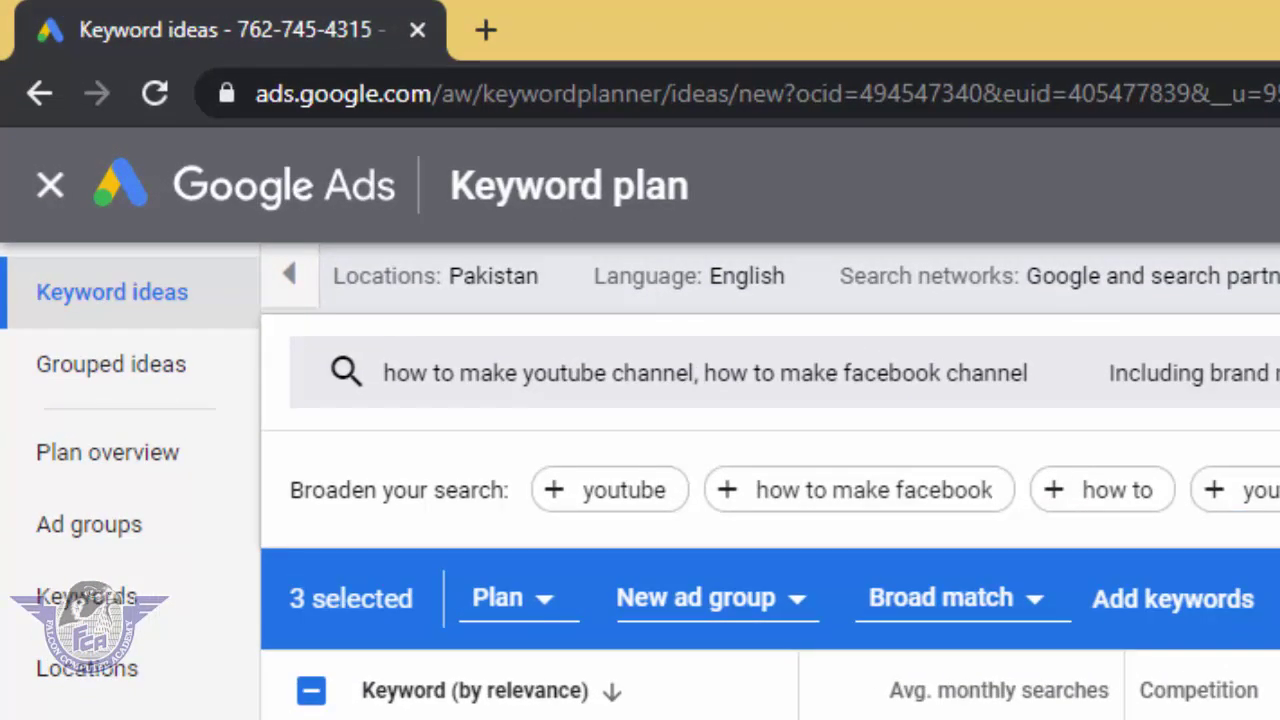
{"action": "mouse_move", "coordinate": [492, 281]}
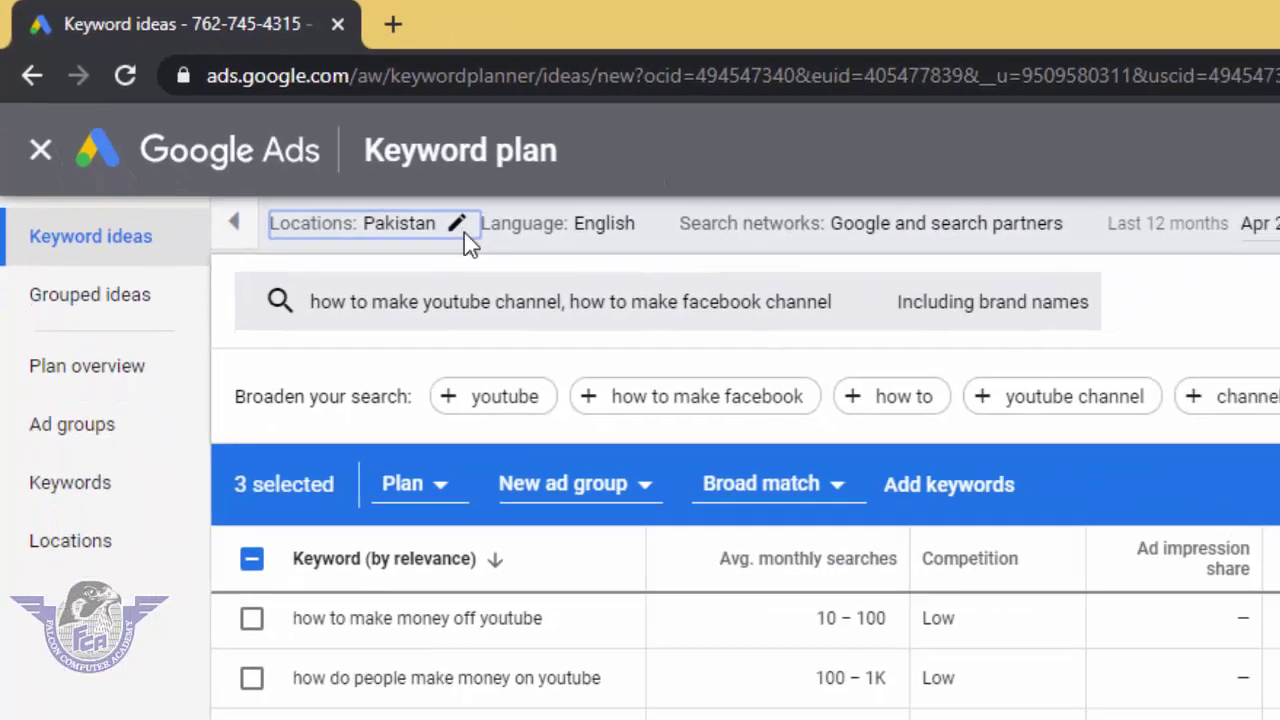
{"action": "left_click", "coordinate": [566, 280]}
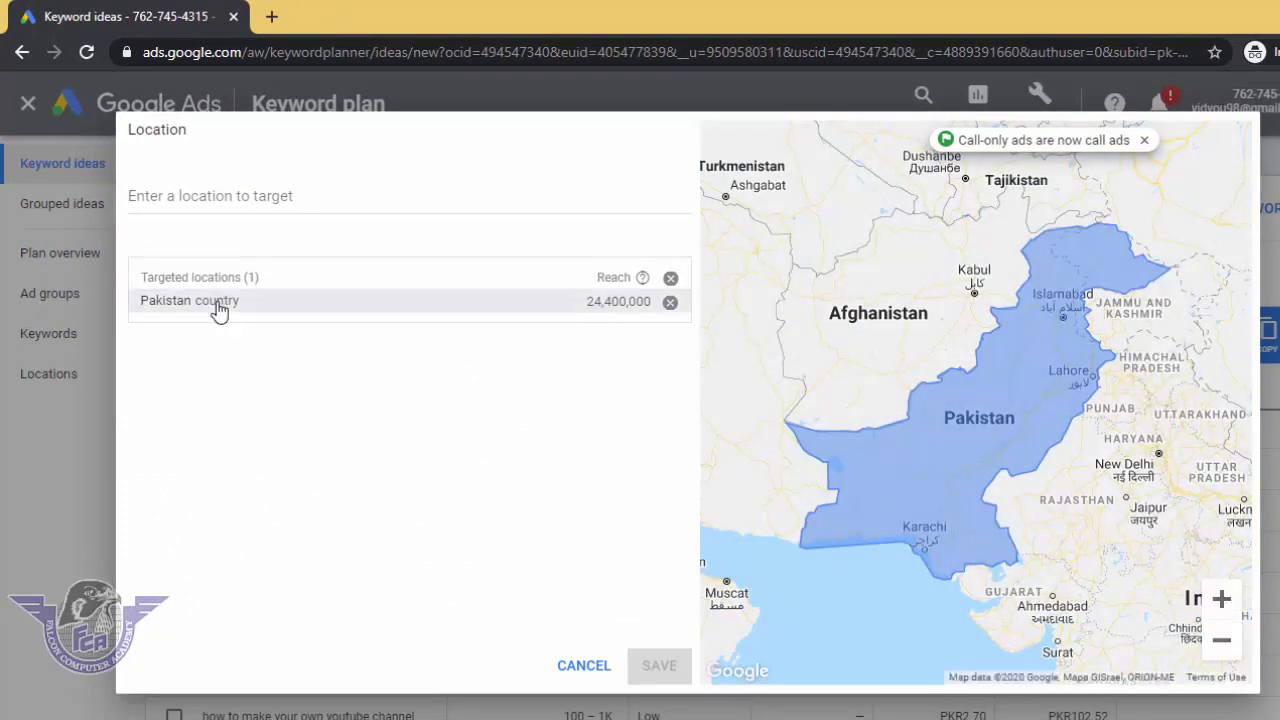
{"action": "left_click", "coordinate": [290, 195]}
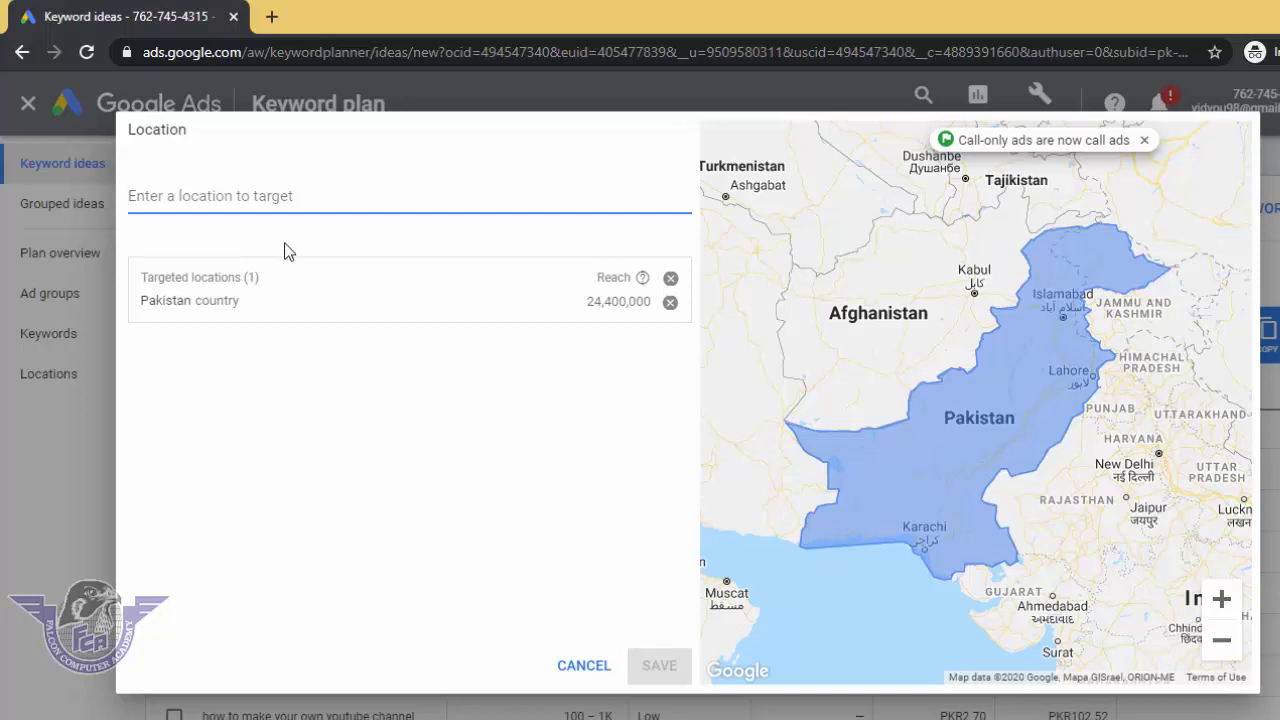
{"action": "left_click", "coordinate": [582, 666]}
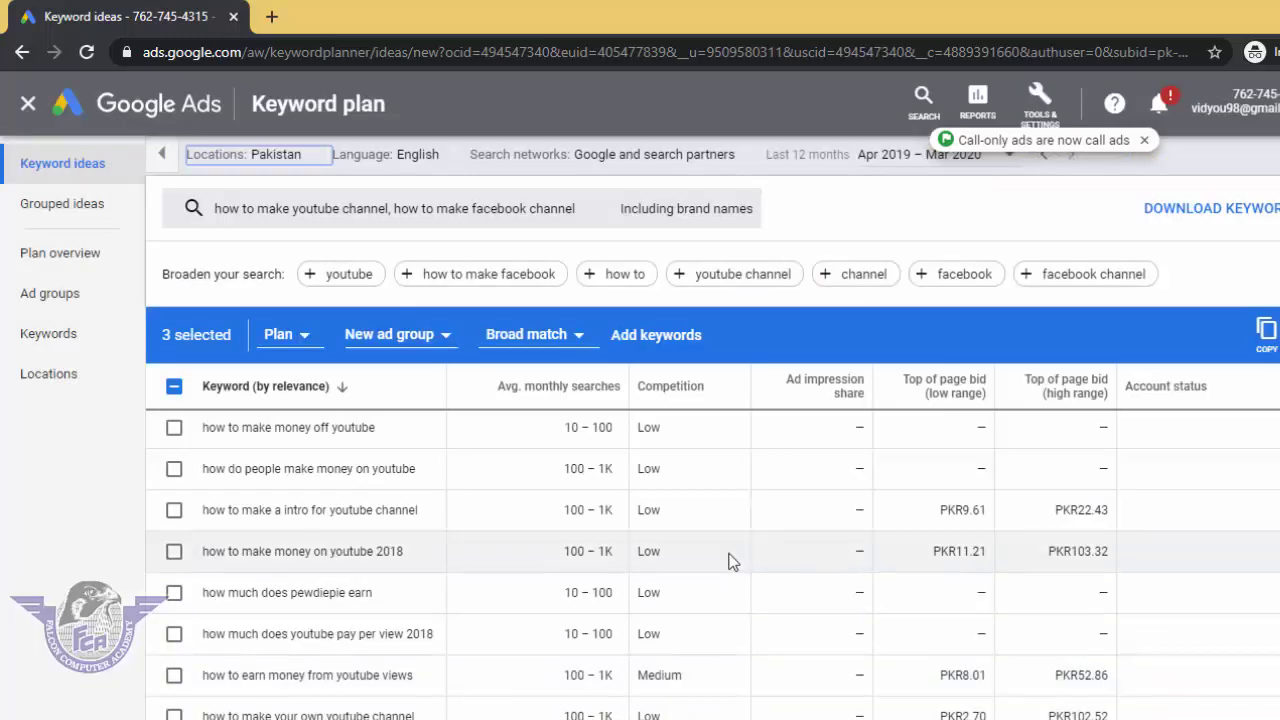